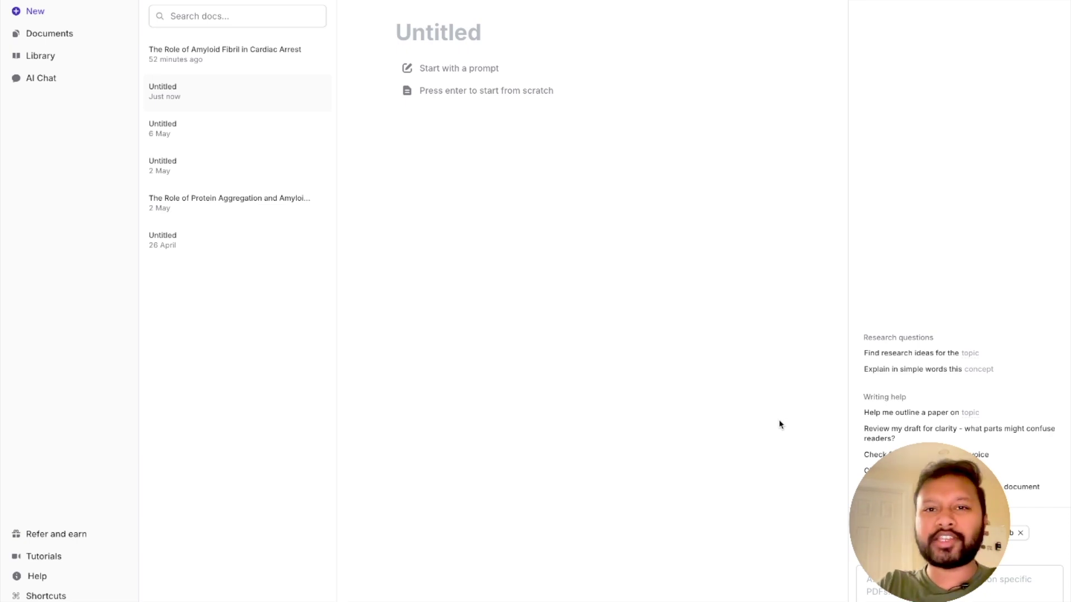
Ask the AI chat assistant to "give me a research topic on nanomaterial assisted biocatalysis"
left_click(39, 80)
left_click(51, 78)
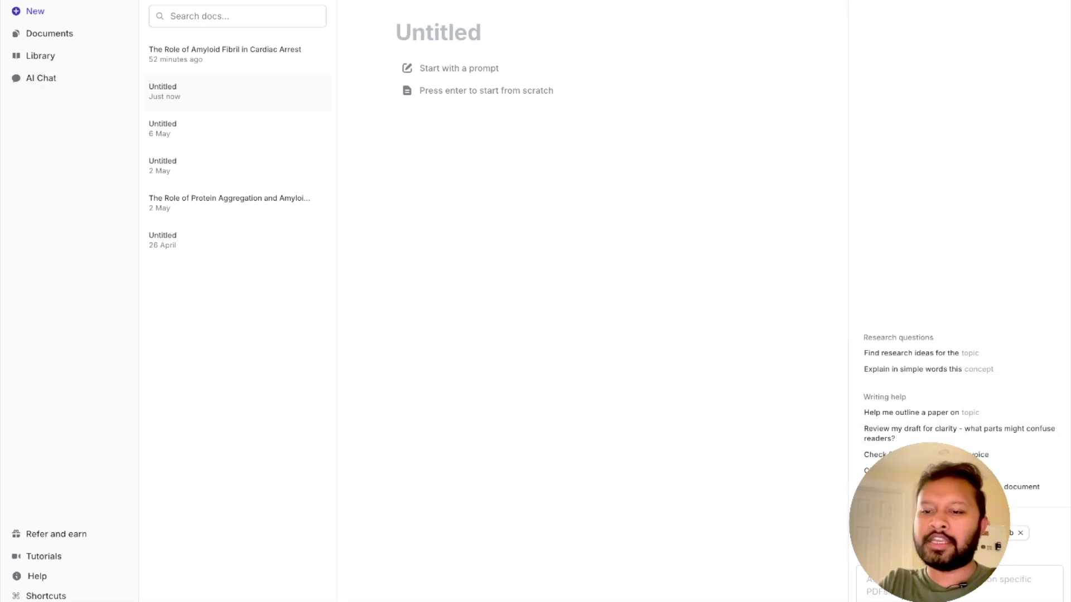
left_click(867, 581)
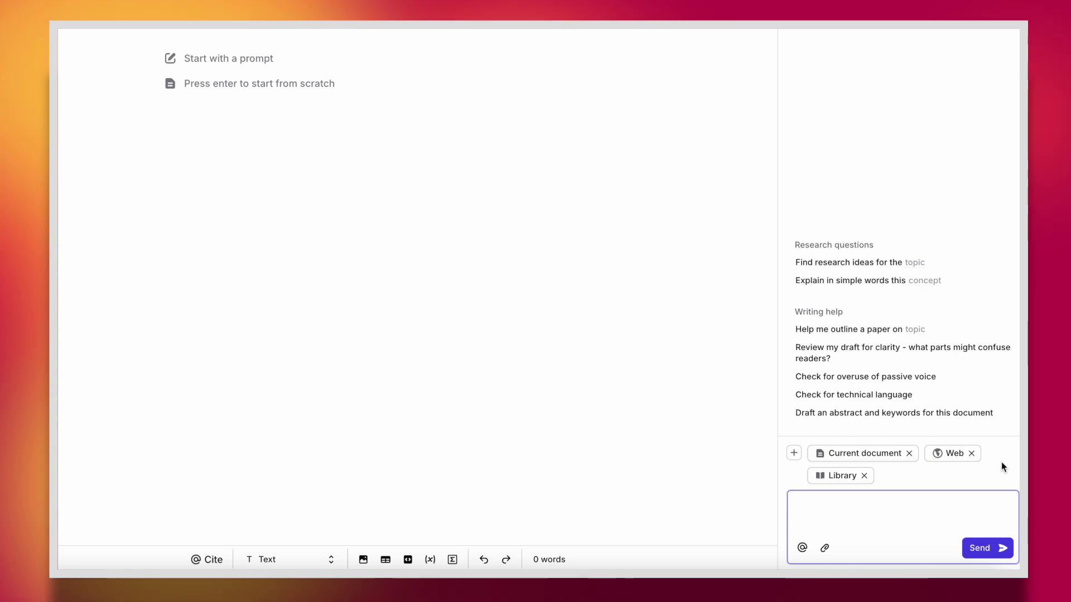
type("give")
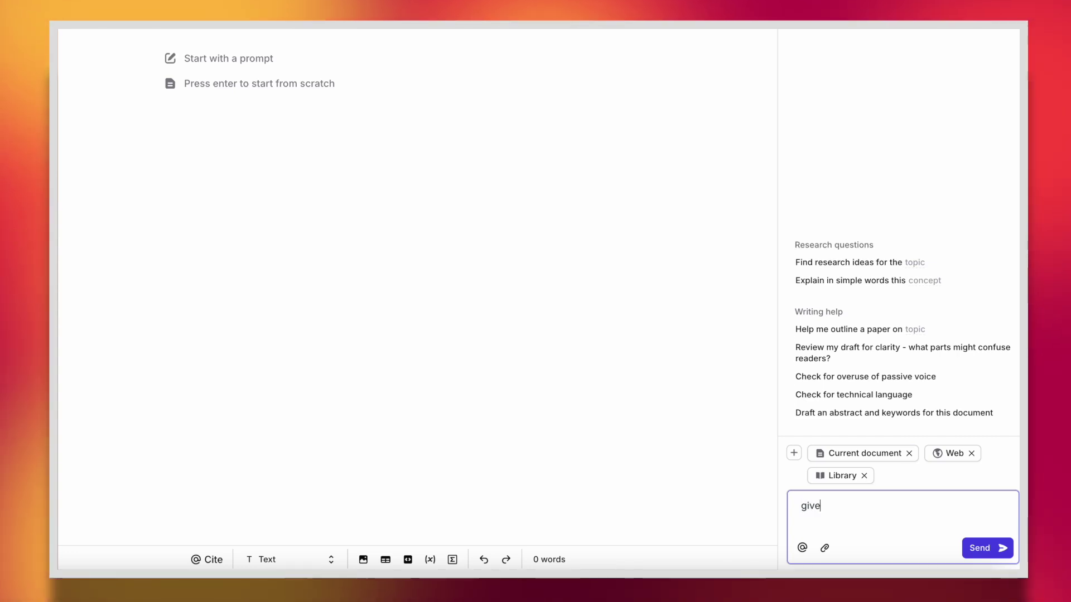
type(" me a res")
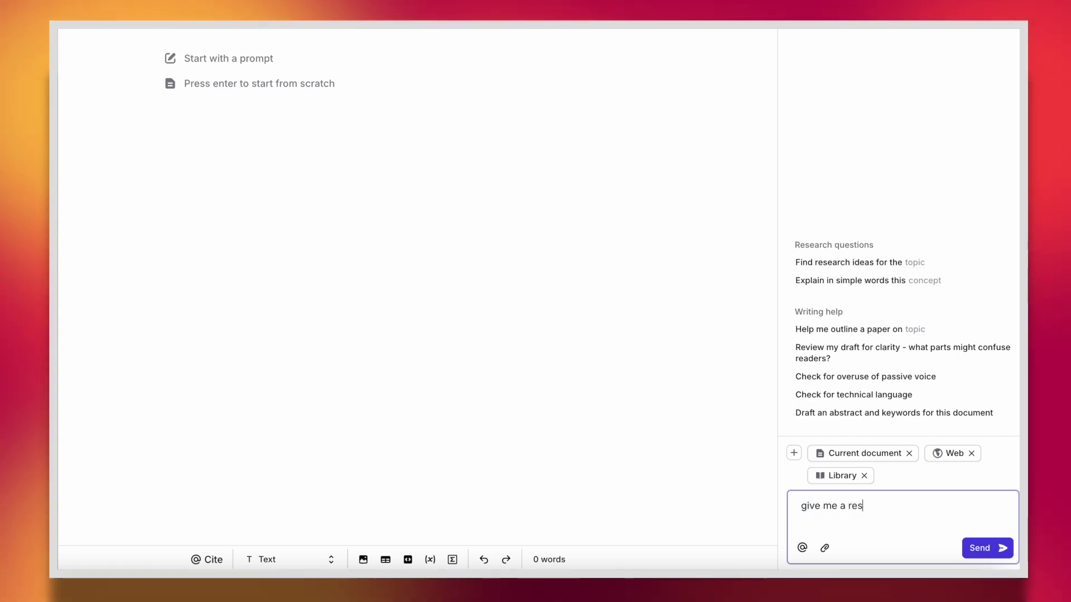
type("earch topic re")
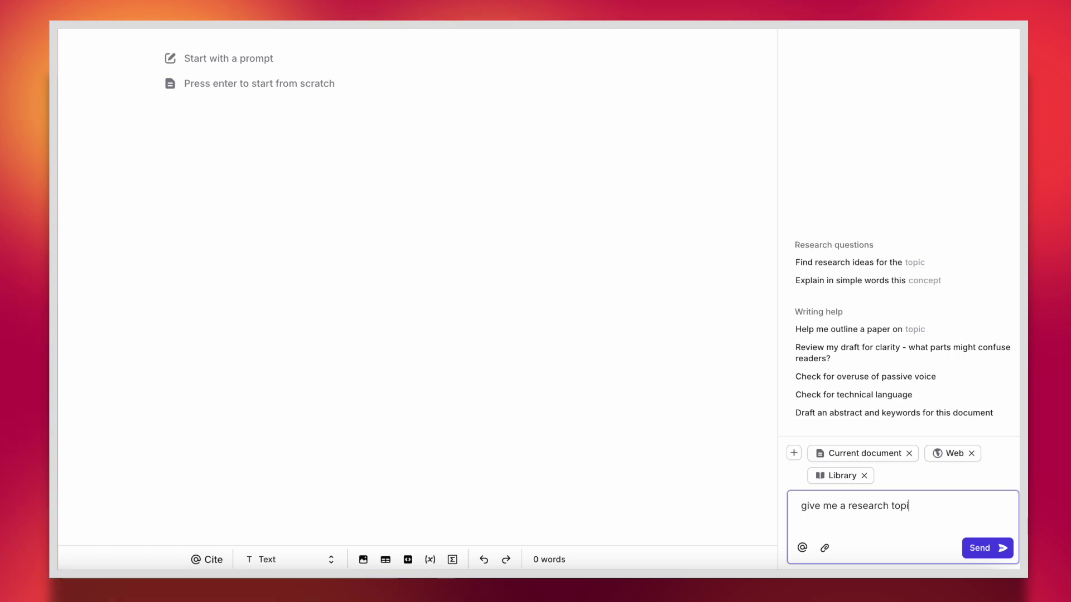
key("BackSpace")
key("BackSpace")
type("on nanomater")
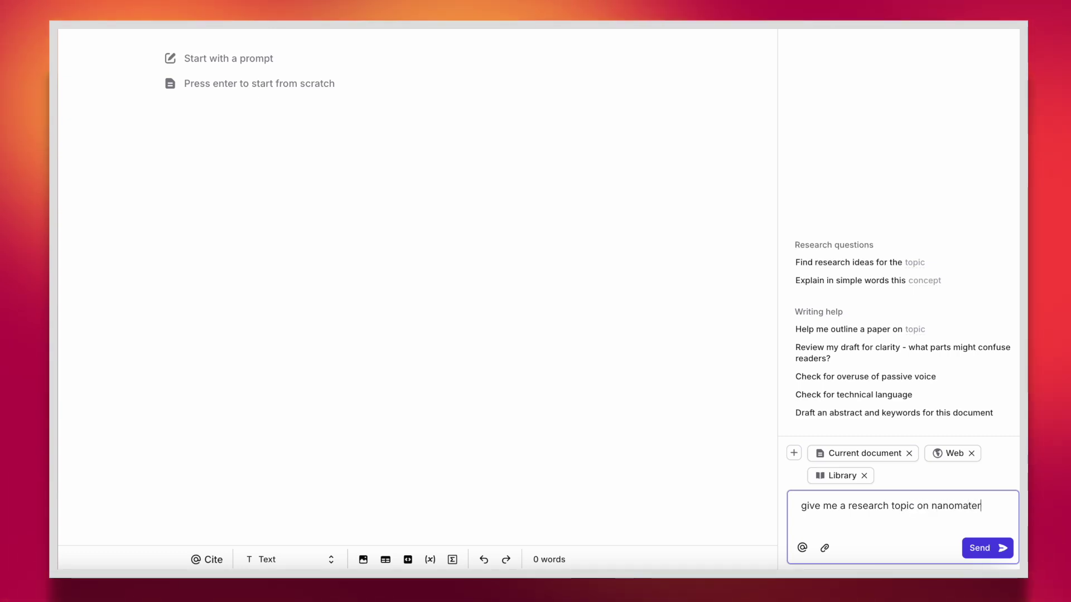
type("ial assisted bioca")
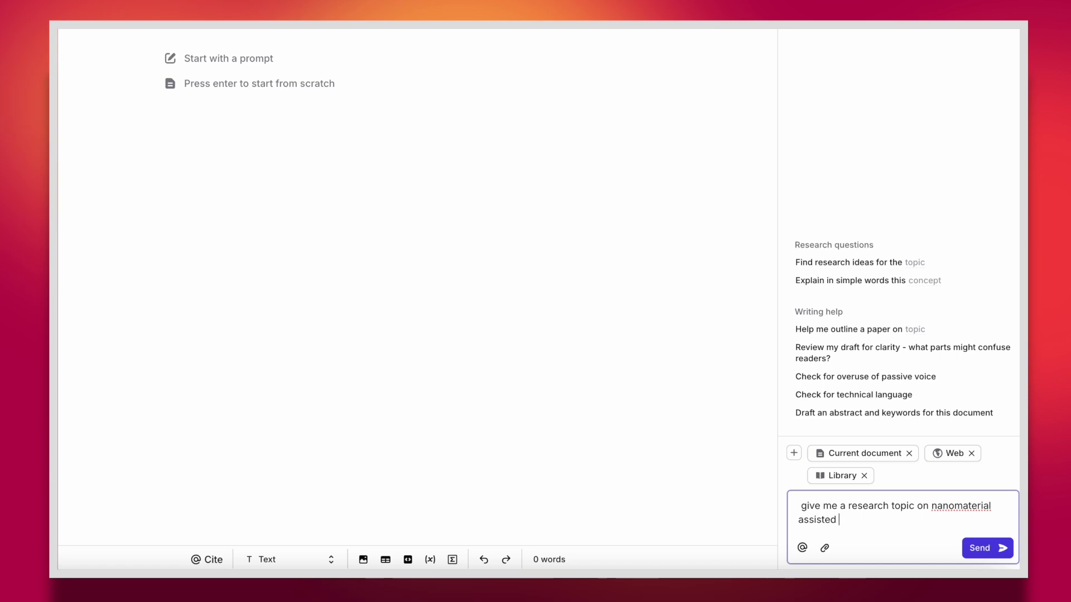
type("talysis")
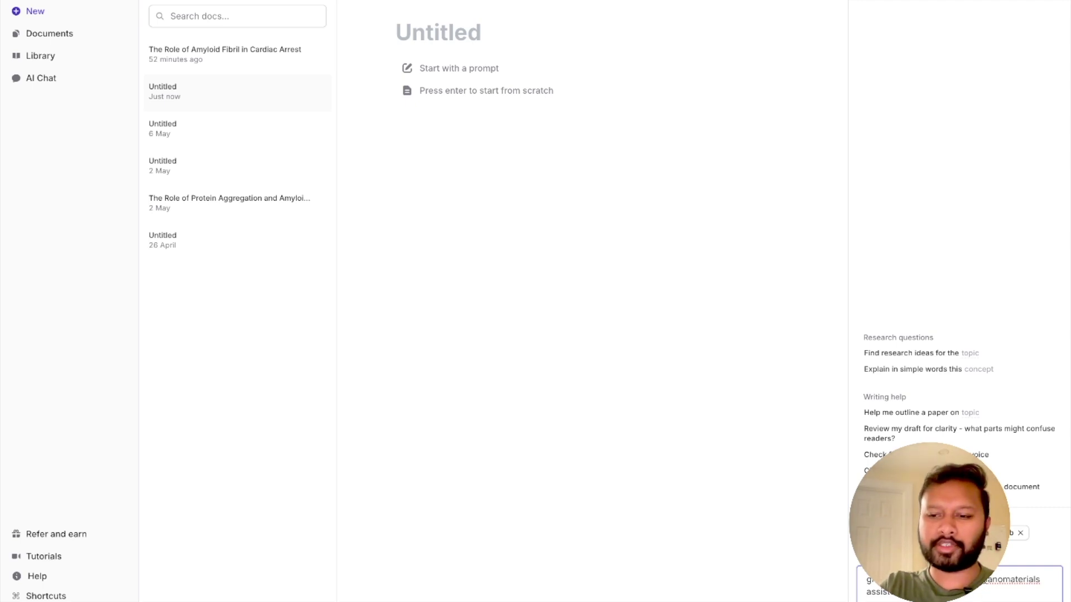
left_click_drag(948, 580, 990, 590)
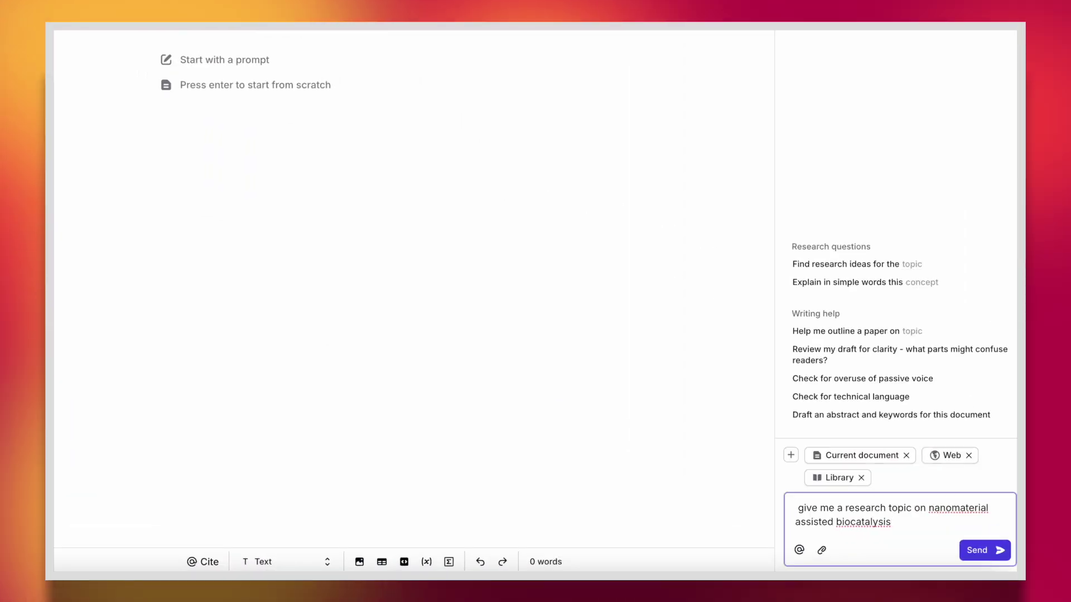
key("Return")
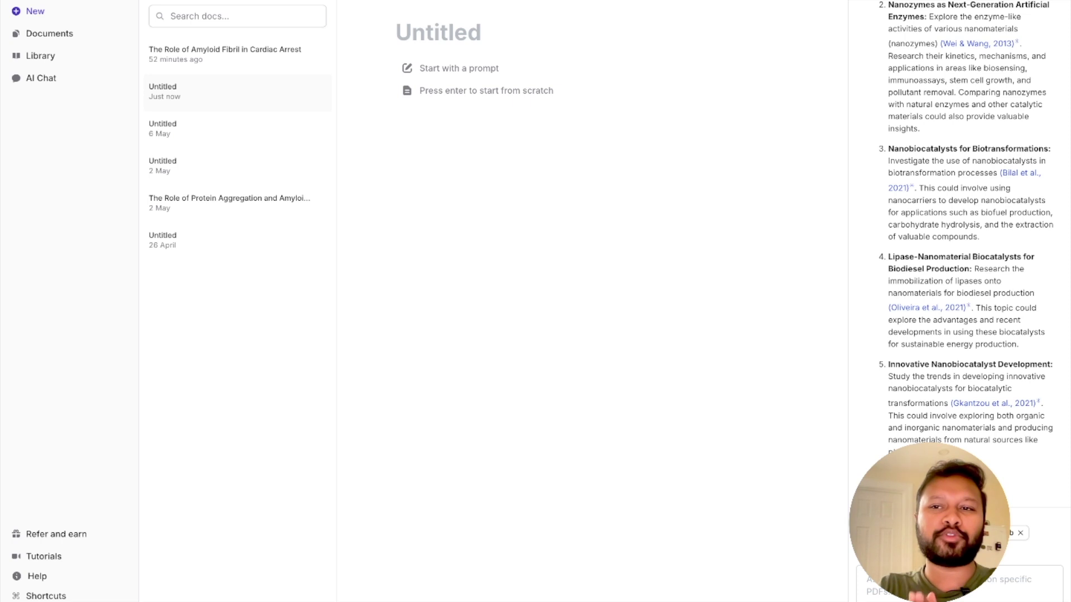
Read through the assistant's suggested research topics on nanomaterial-assisted biocatalysis and their cited sources
scroll(946, 51, "up", 2)
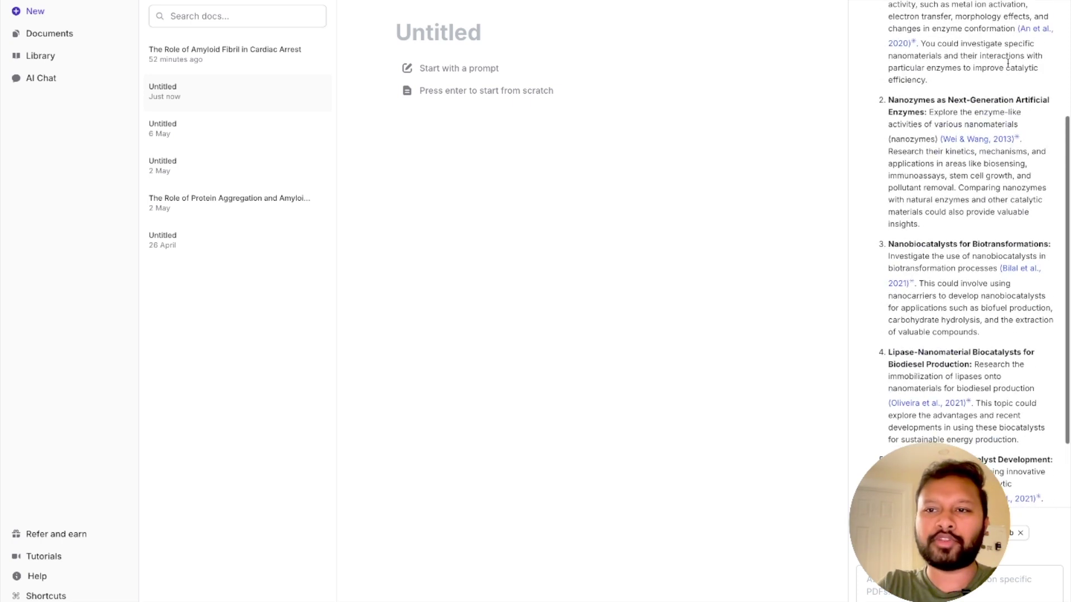
scroll(946, 51, "up", 3)
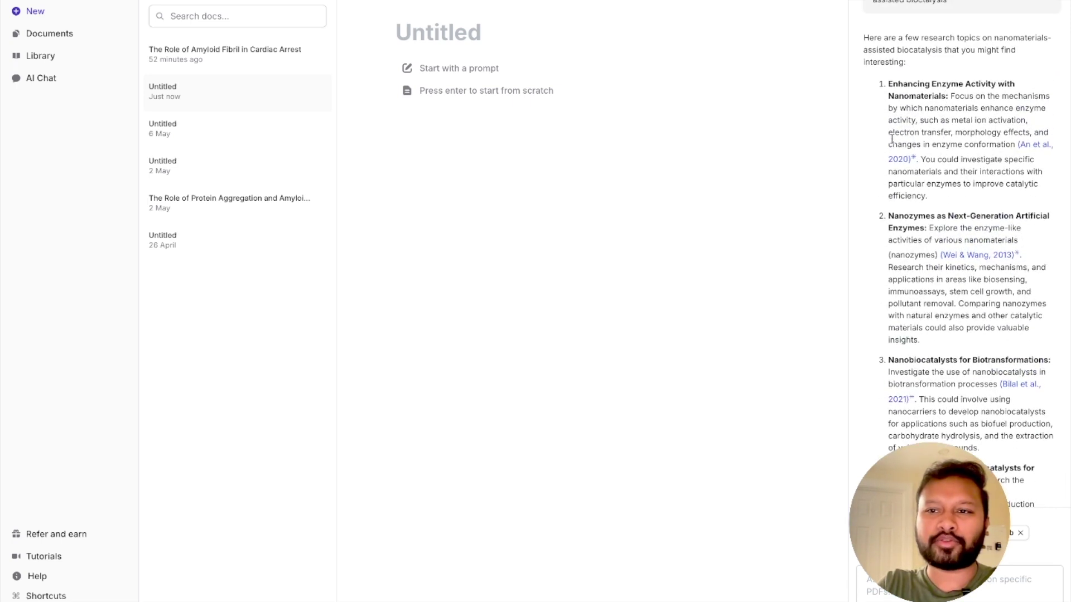
scroll(926, 118, "down", 3)
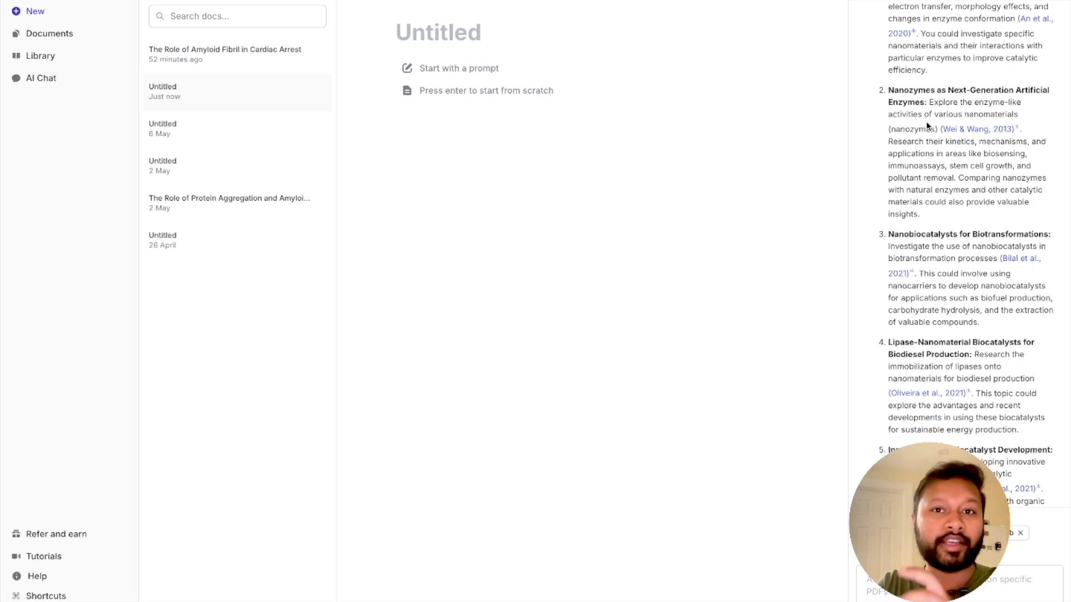
scroll(925, 122, "down", 2)
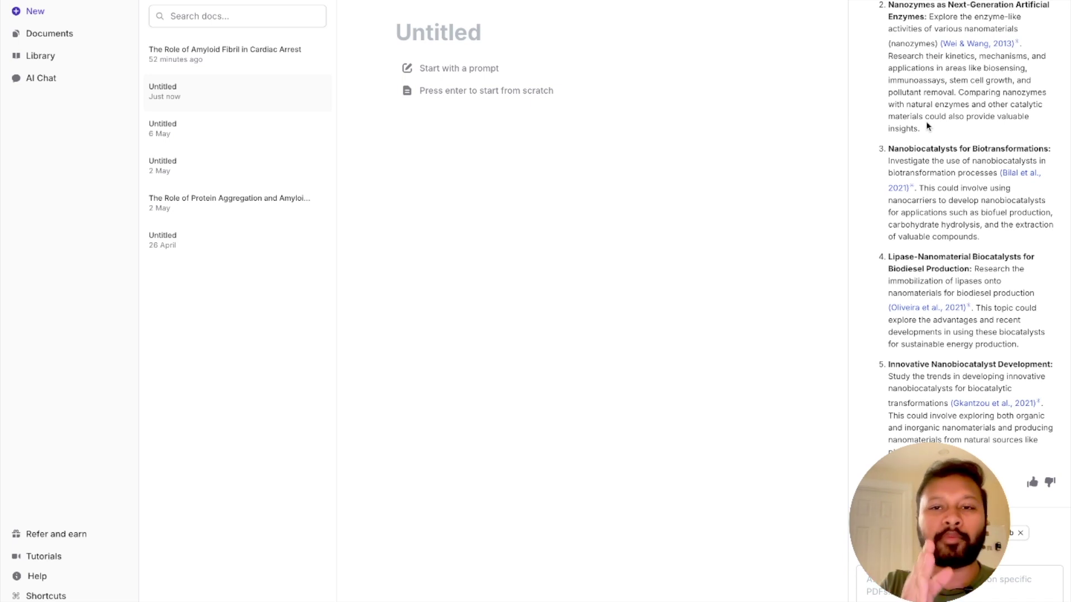
scroll(927, 126, "up", 3)
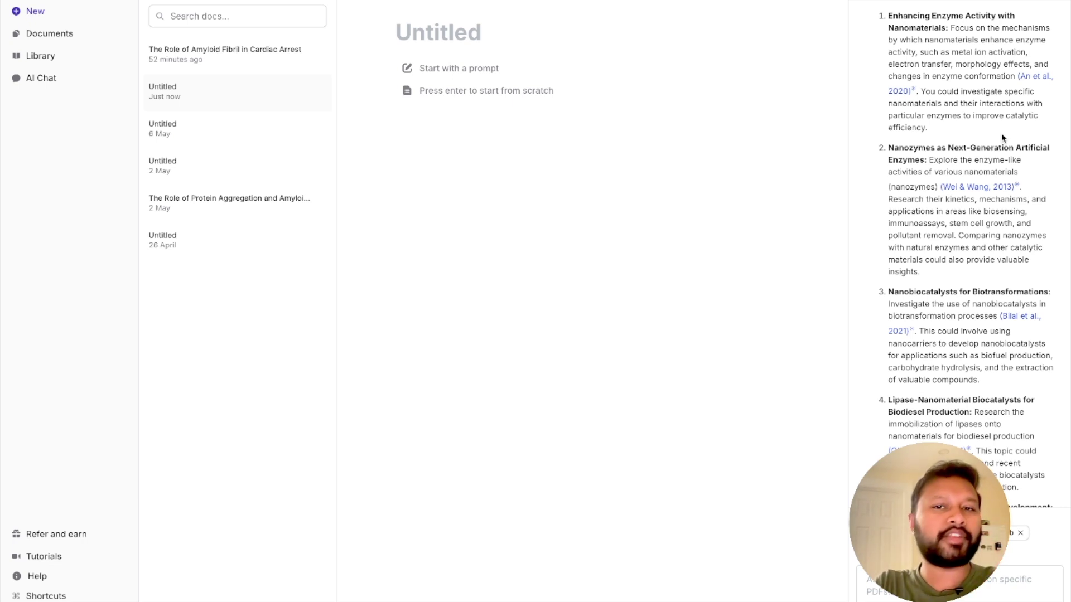
scroll(1002, 137, "down", 2)
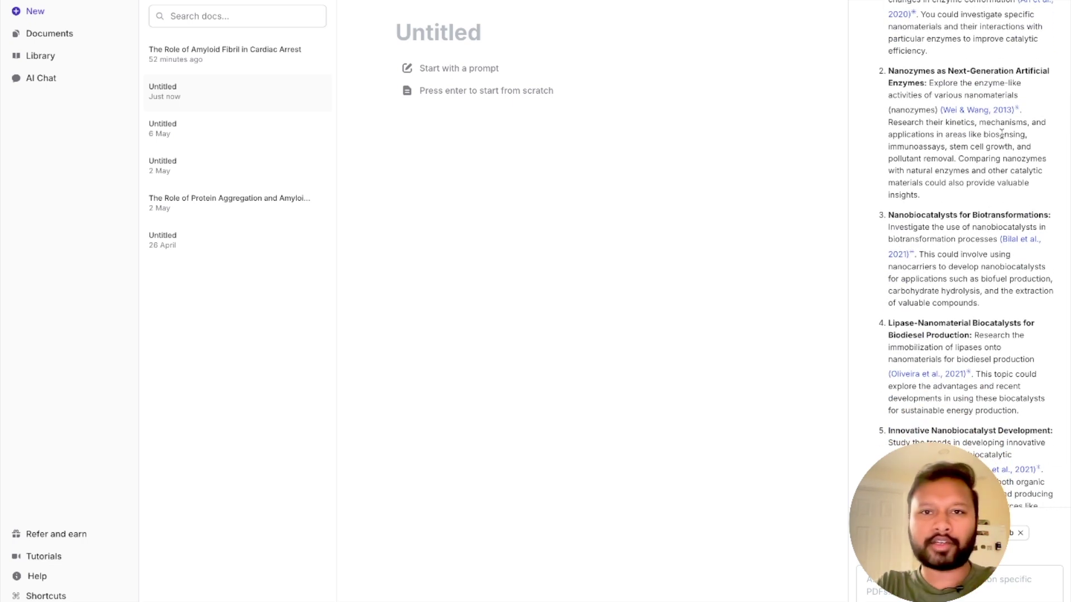
scroll(1001, 134, "down", 2)
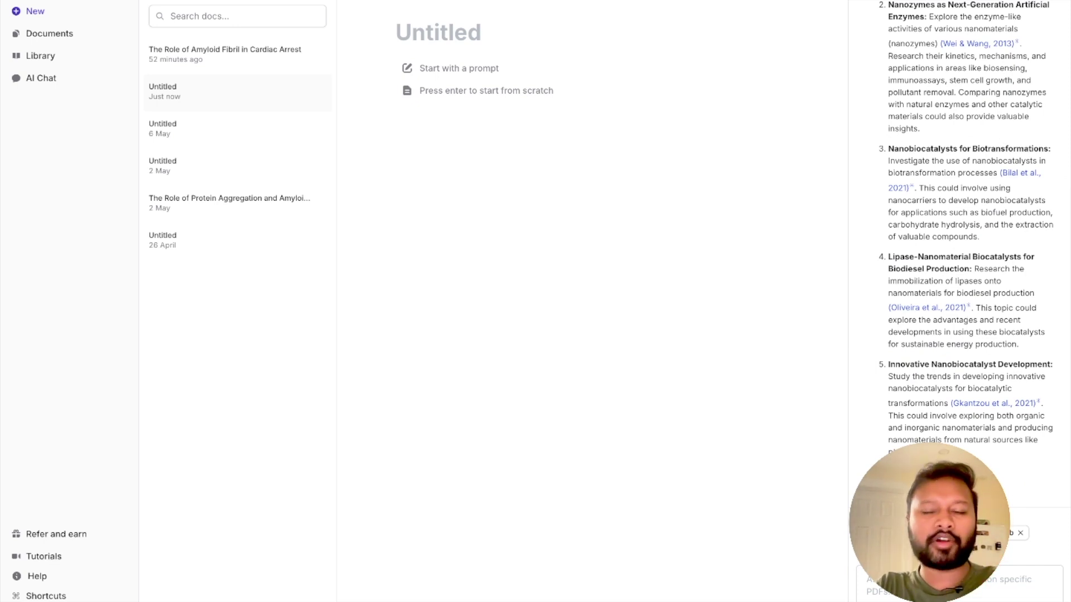
scroll(954, 197, "up", 3)
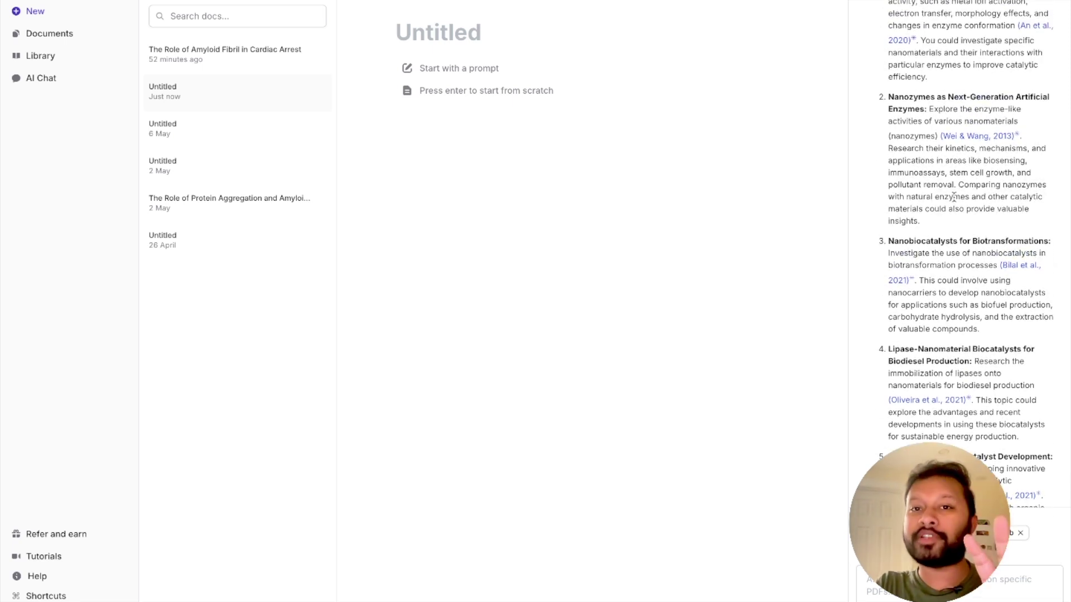
scroll(954, 196, "up", 4)
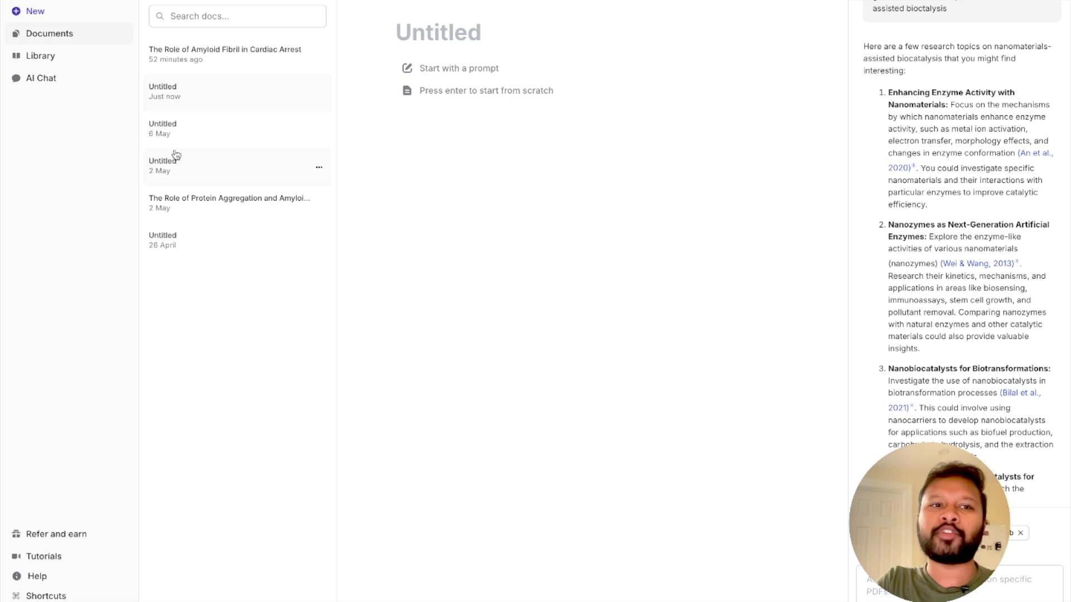
Open the paper "Recent Advances in Enzyme-Nanostructure Biocatalysts with Enhanced Activity" from the library
left_click(34, 65)
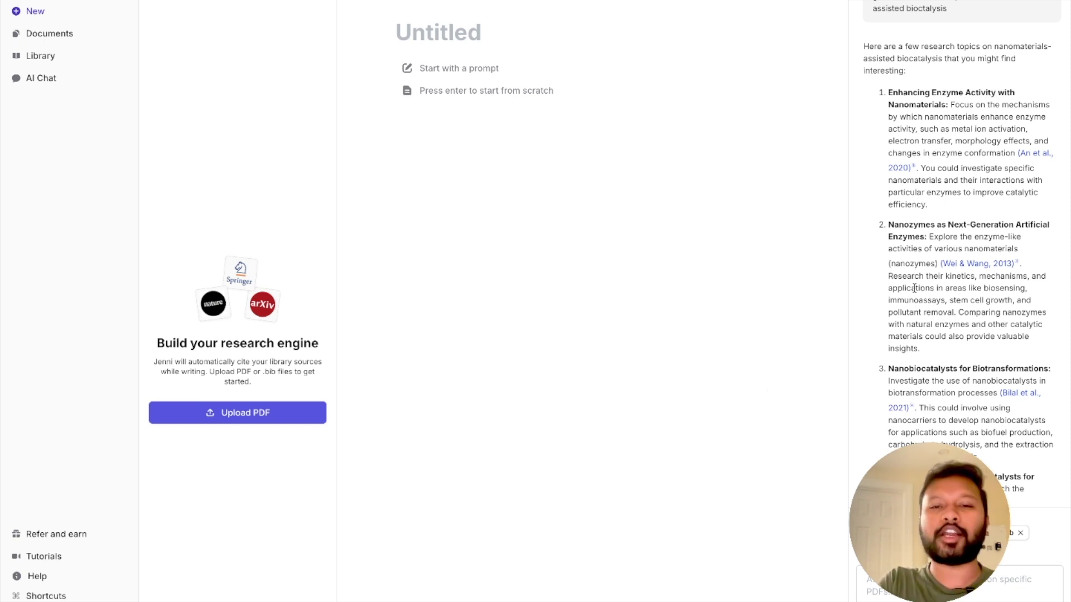
key("ctrl+l")
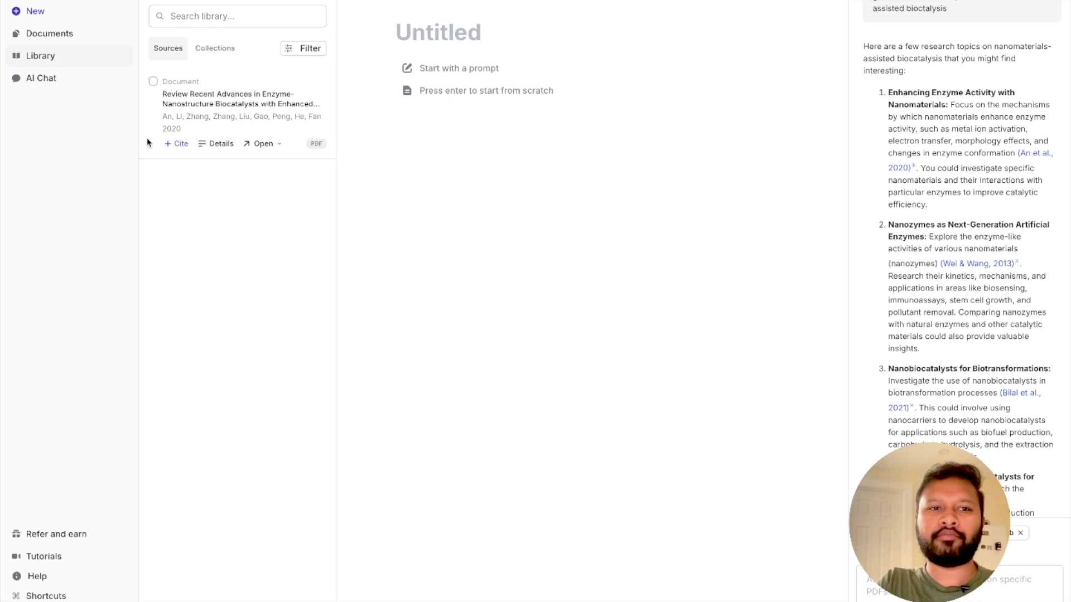
left_click(165, 95)
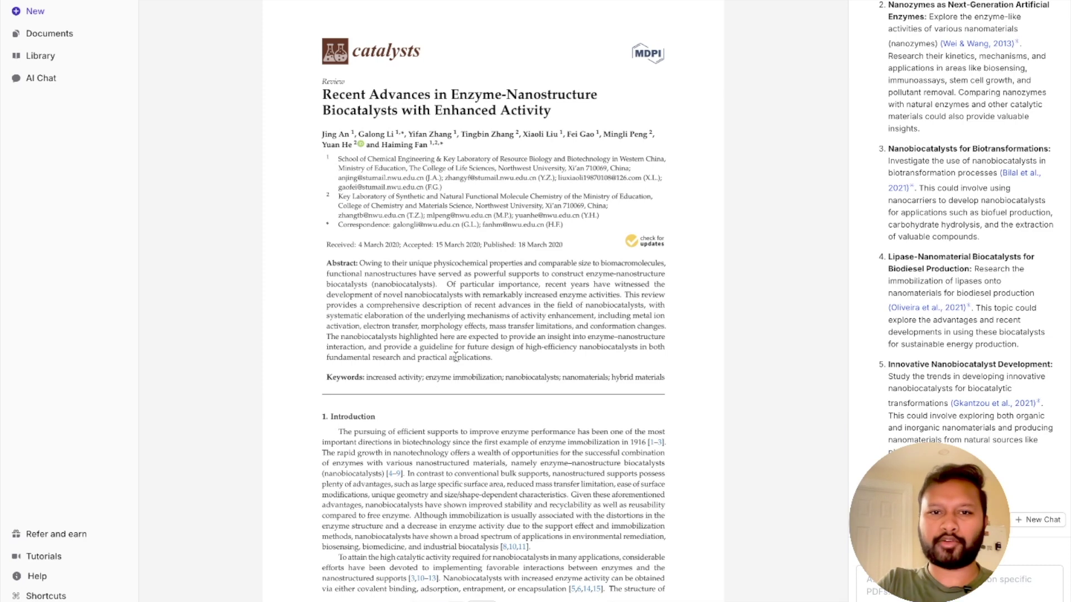
Skim the opened enzyme-nanostructure biocatalysts paper, examining its abstract, section text and figures
scroll(456, 356, "down", 20)
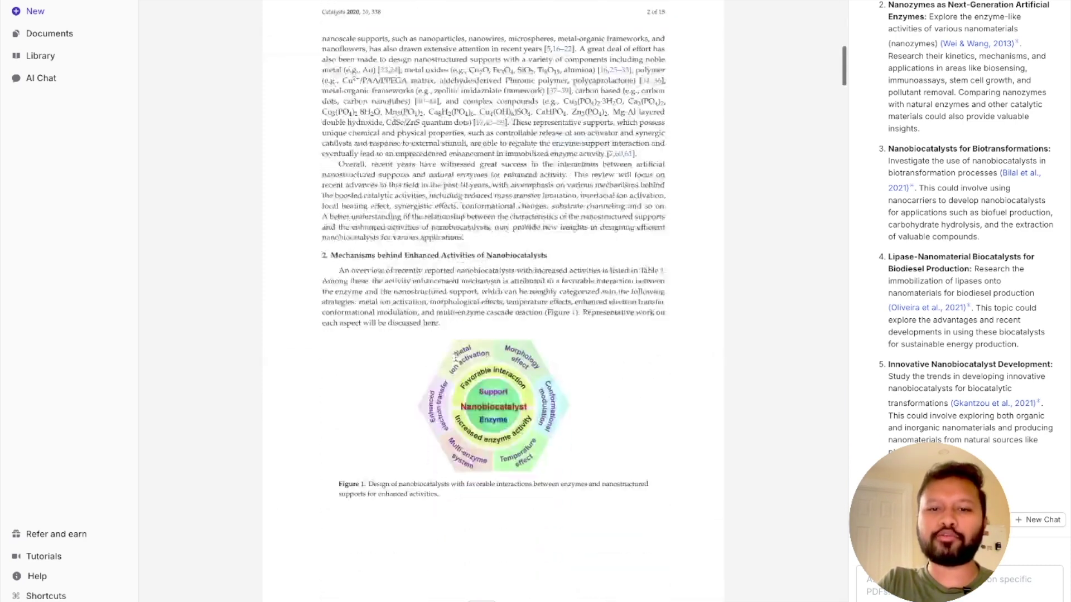
scroll(455, 355, "down", 15)
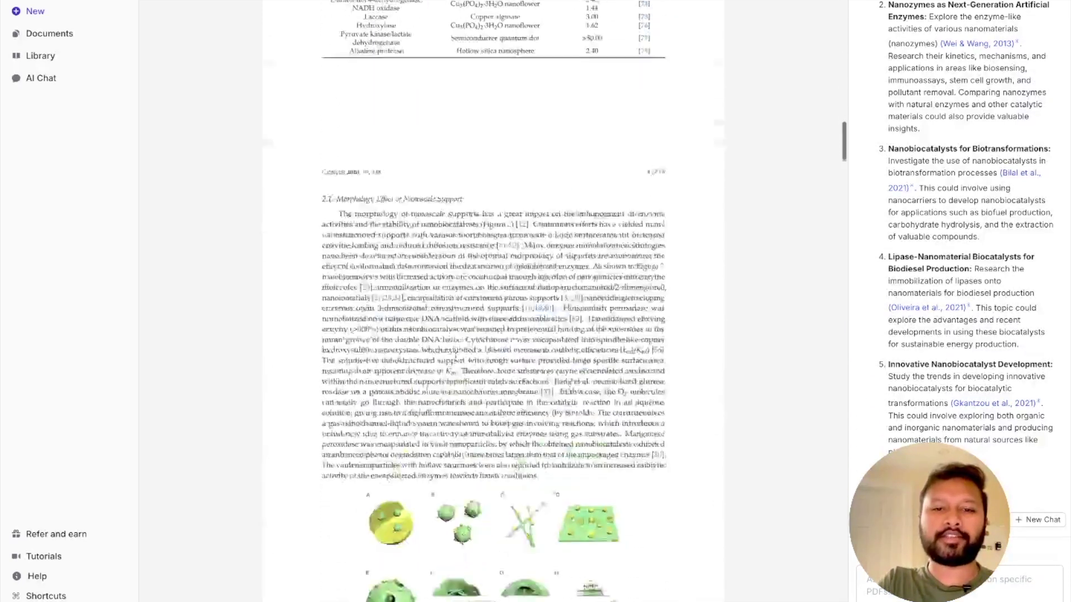
scroll(455, 359, "up", 20)
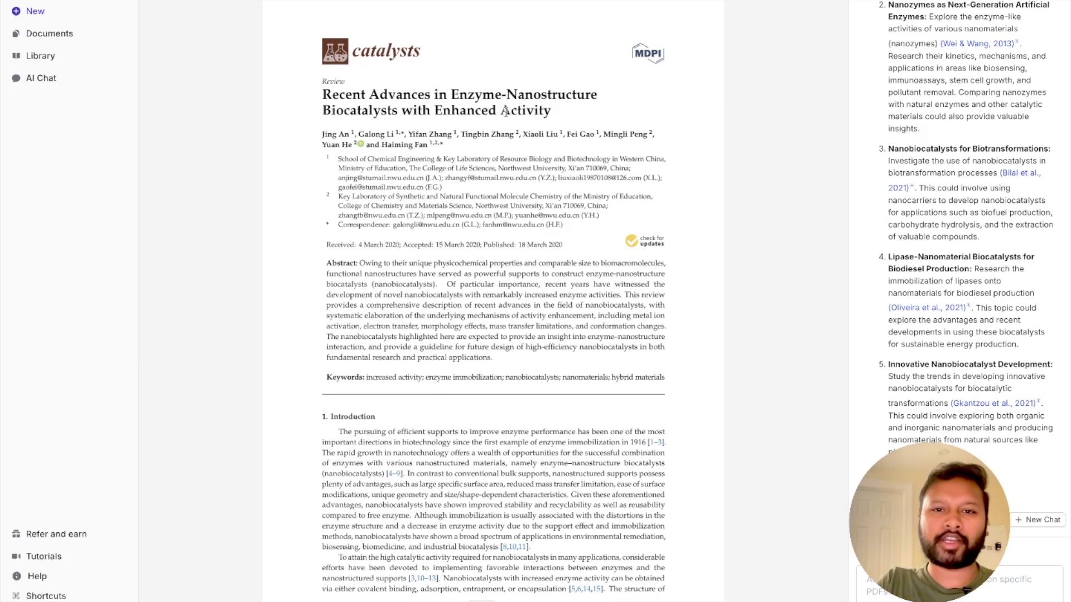
scroll(505, 111, "down", 20)
scroll(506, 105, "down", 15)
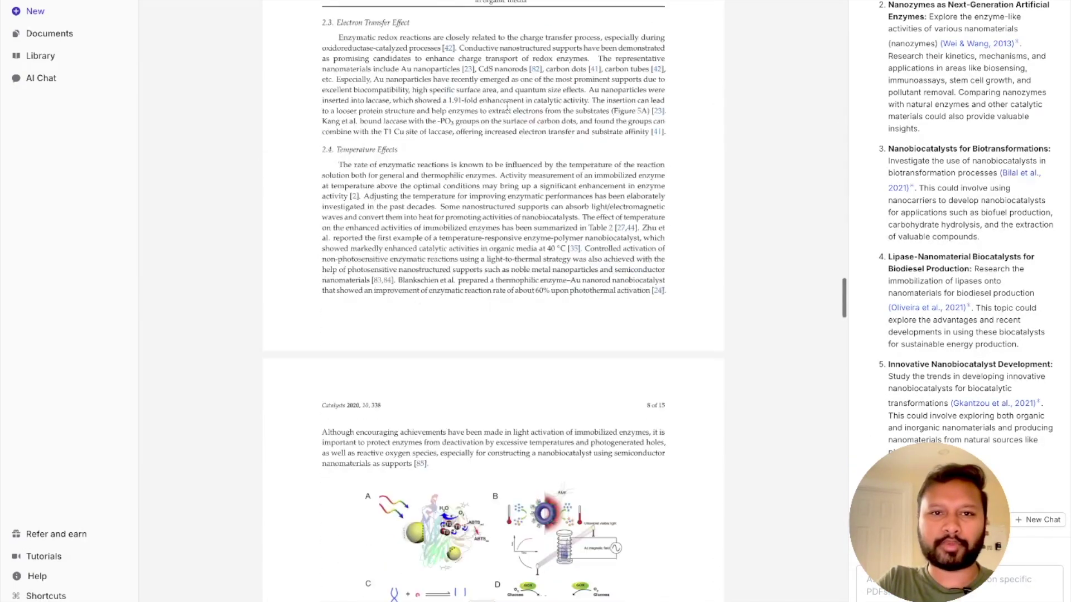
scroll(507, 105, "down", 5)
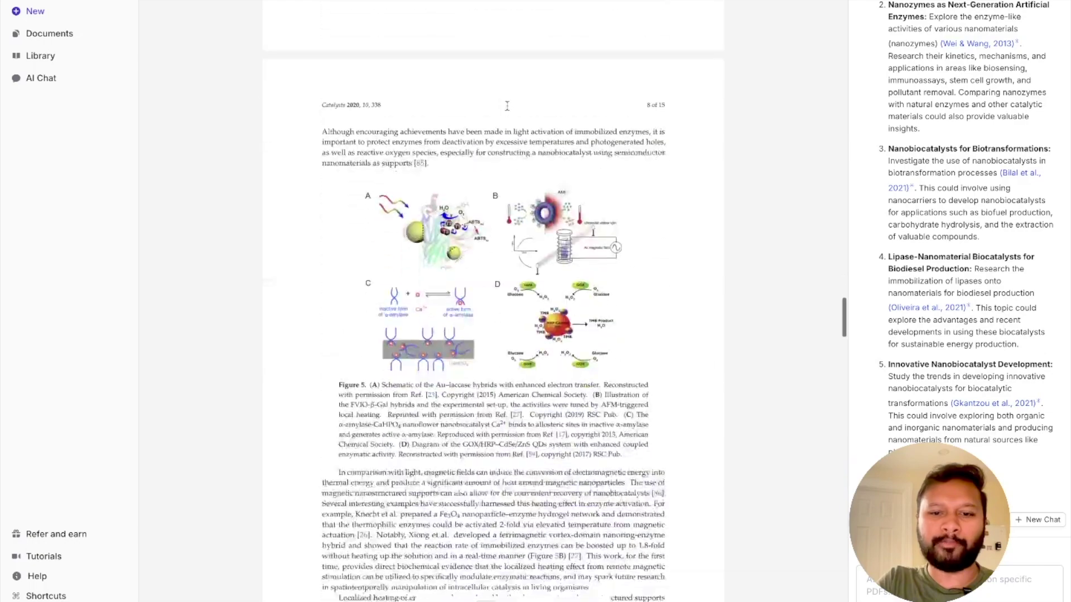
scroll(507, 105, "down", 15)
scroll(507, 105, "down", 8)
scroll(506, 106, "up", 20)
scroll(507, 106, "up", 20)
Ask the AI chat about the open paper: "how are some of the insights of this paper helpful for my research proposal"
left_click(867, 580)
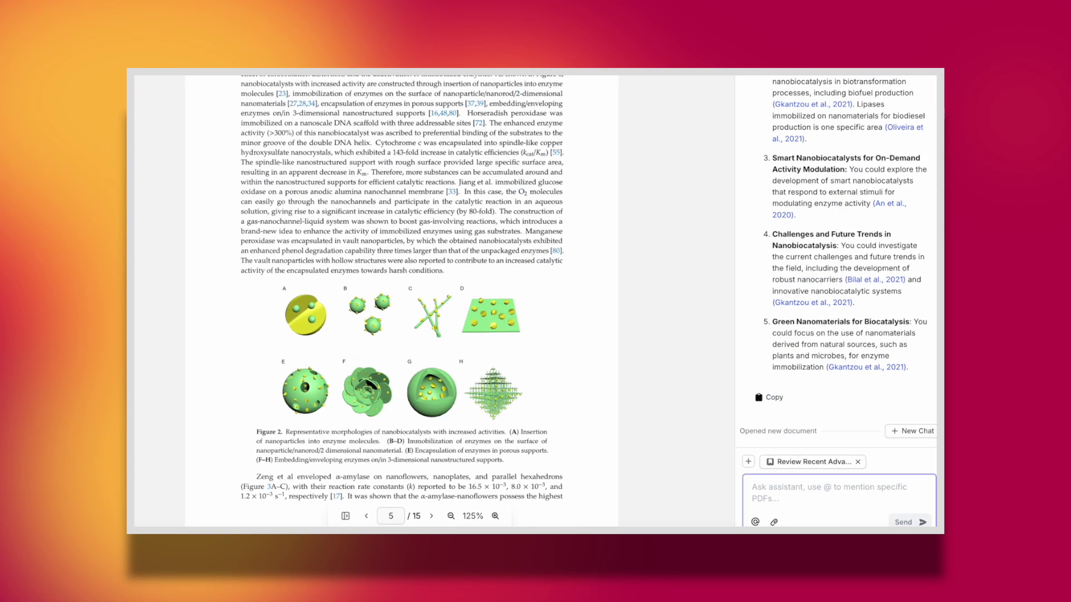
type("how")
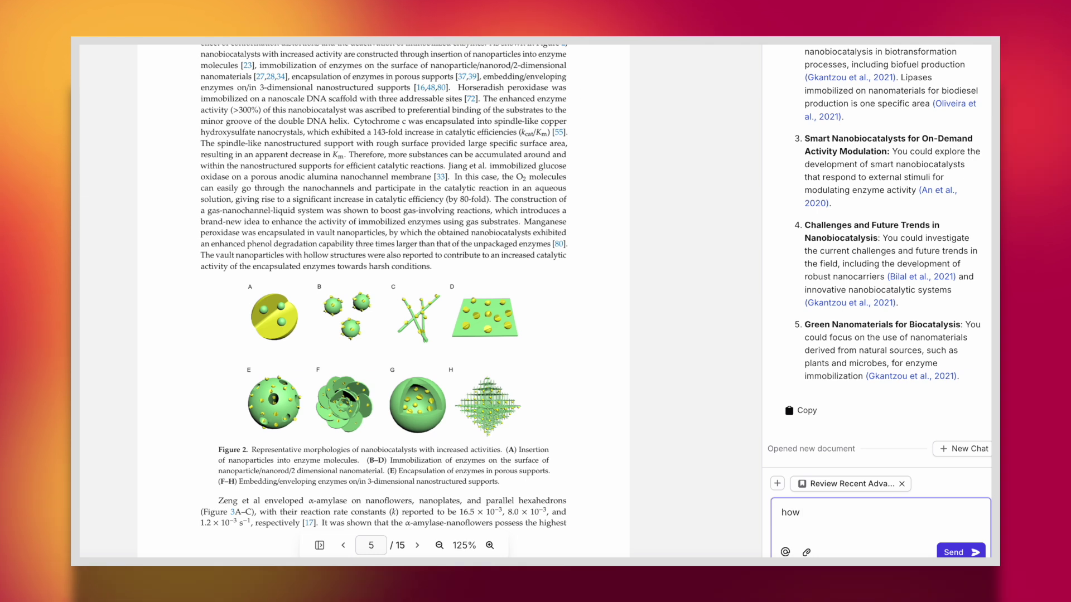
type(" are ")
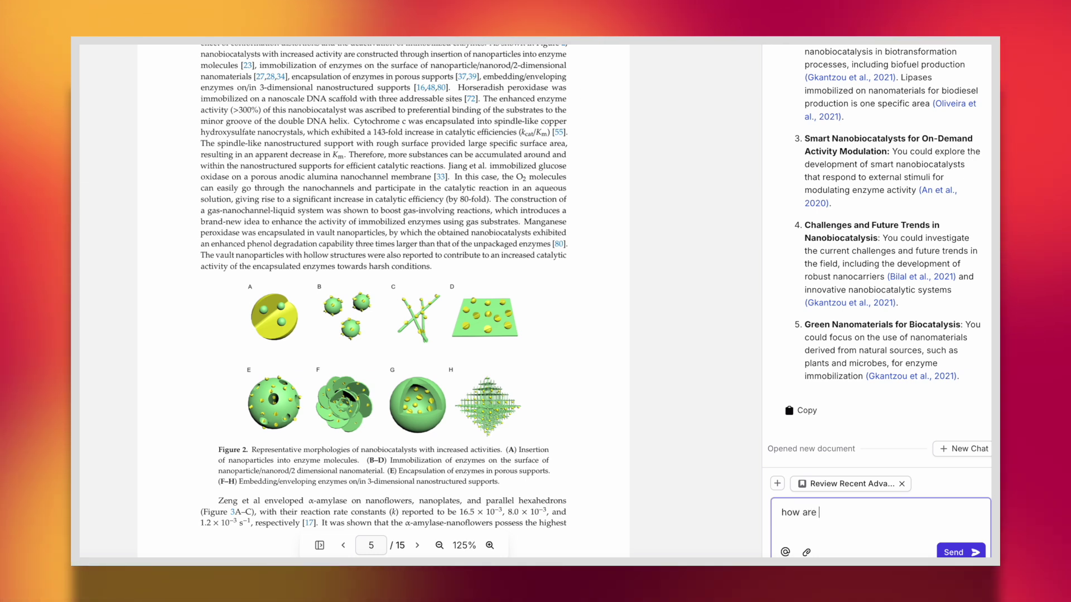
type("some of the ")
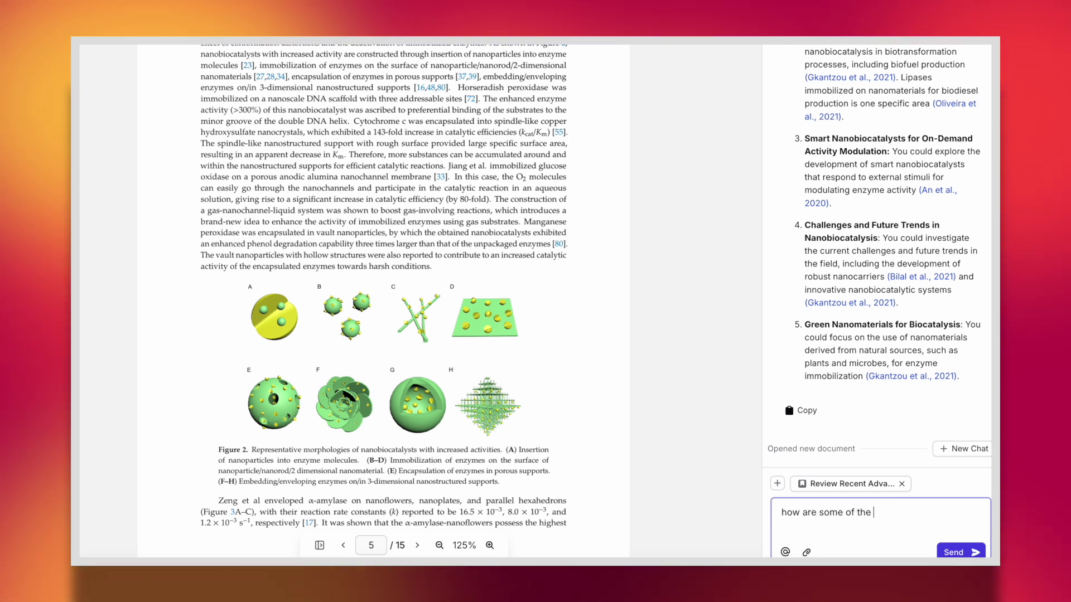
type("insights of ")
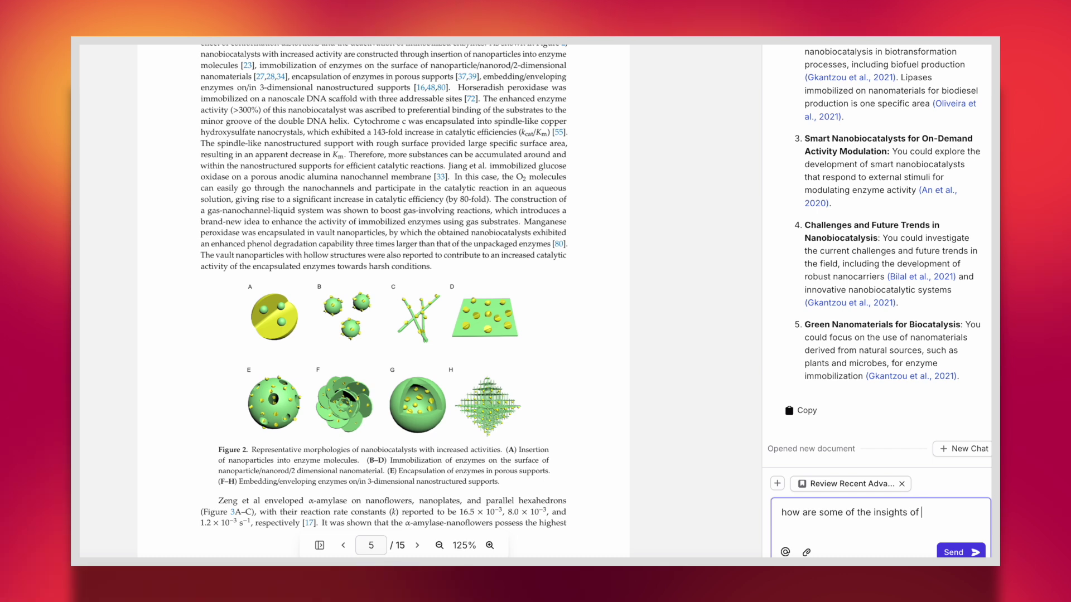
type("this paper")
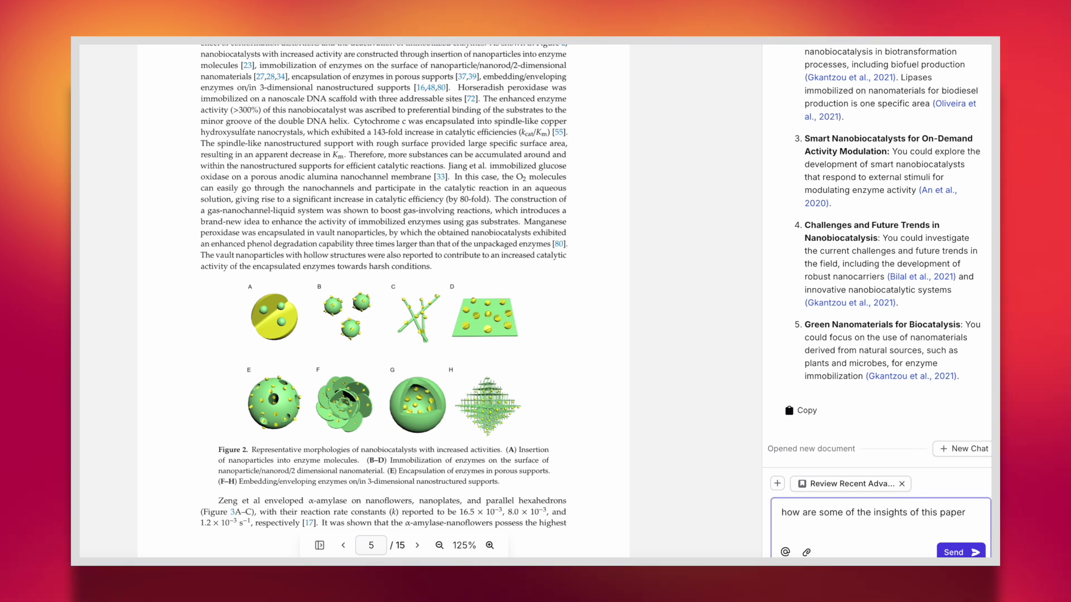
type(" helpful for my ")
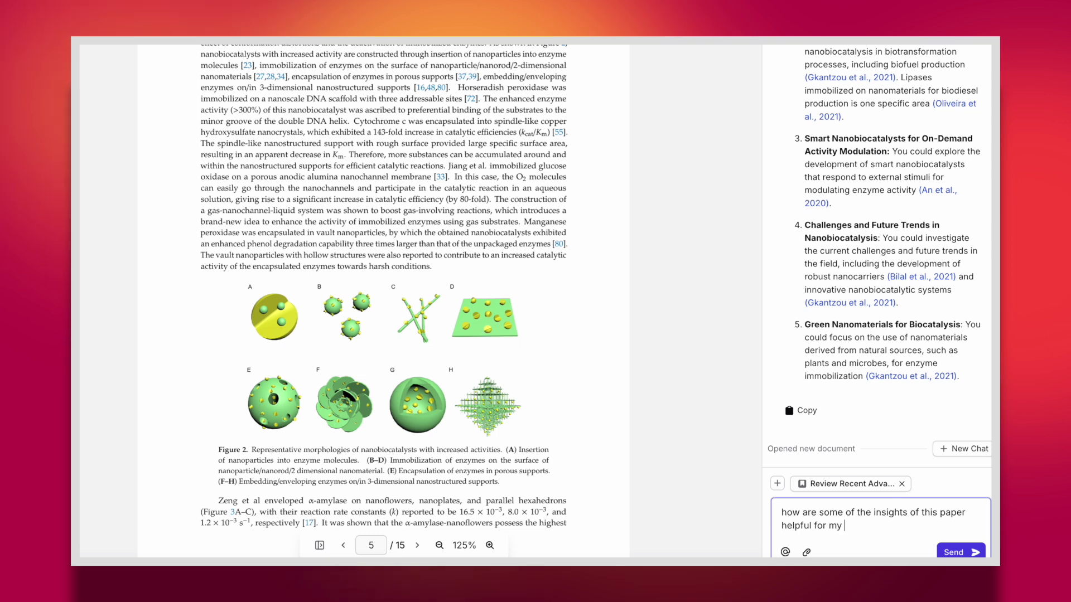
type("researc")
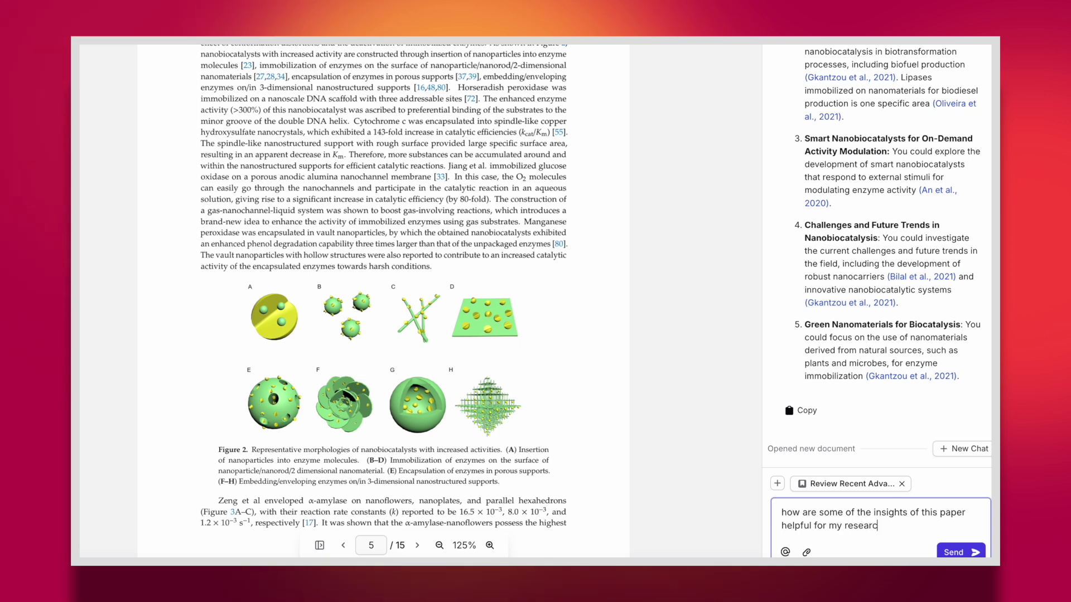
type("h prop")
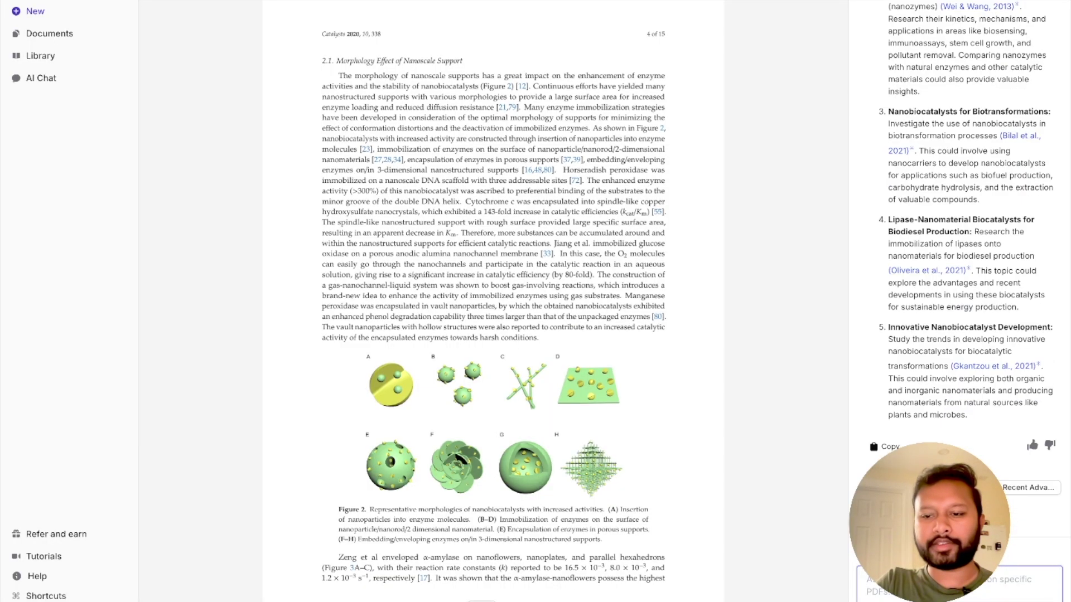
left_click(1015, 475)
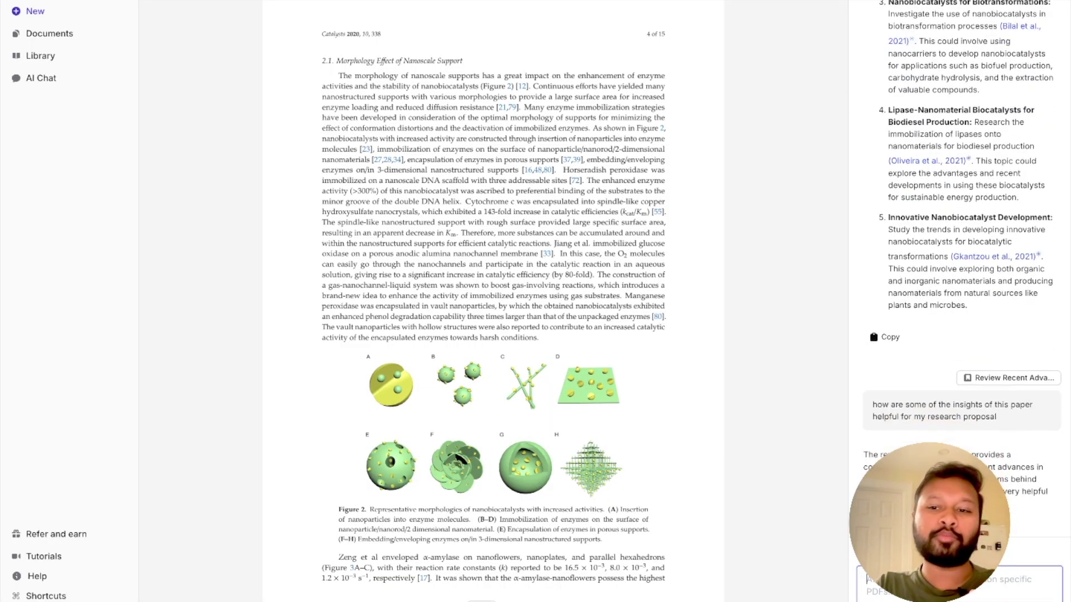
Read through the assistant's listed insights for the research proposal, alongside the paper's text following Figure 2
scroll(998, 215, "up", 3)
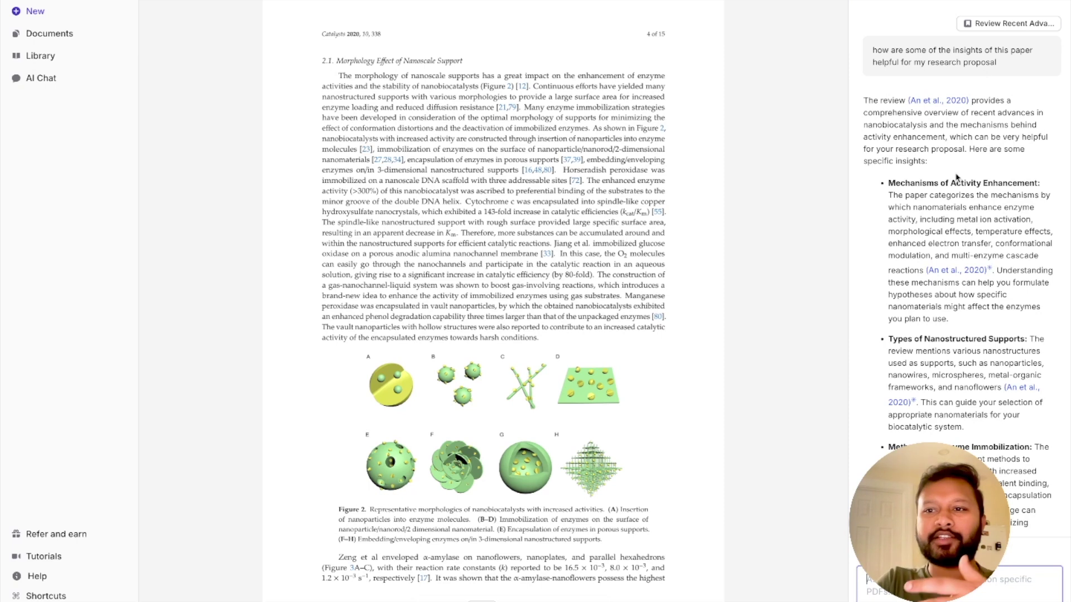
scroll(956, 177, "down", 5)
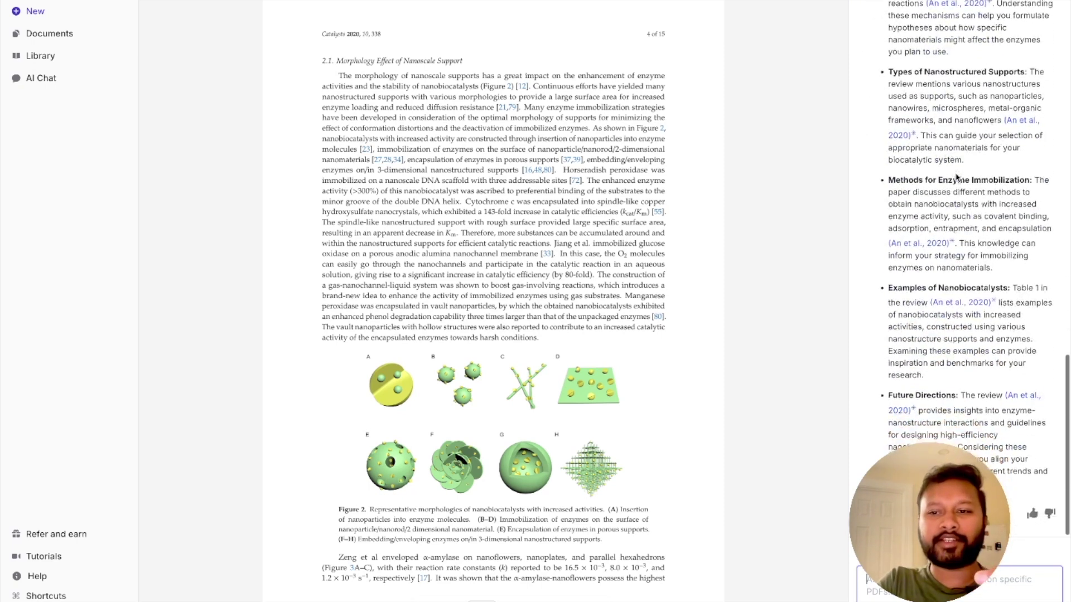
scroll(955, 173, "up", 5)
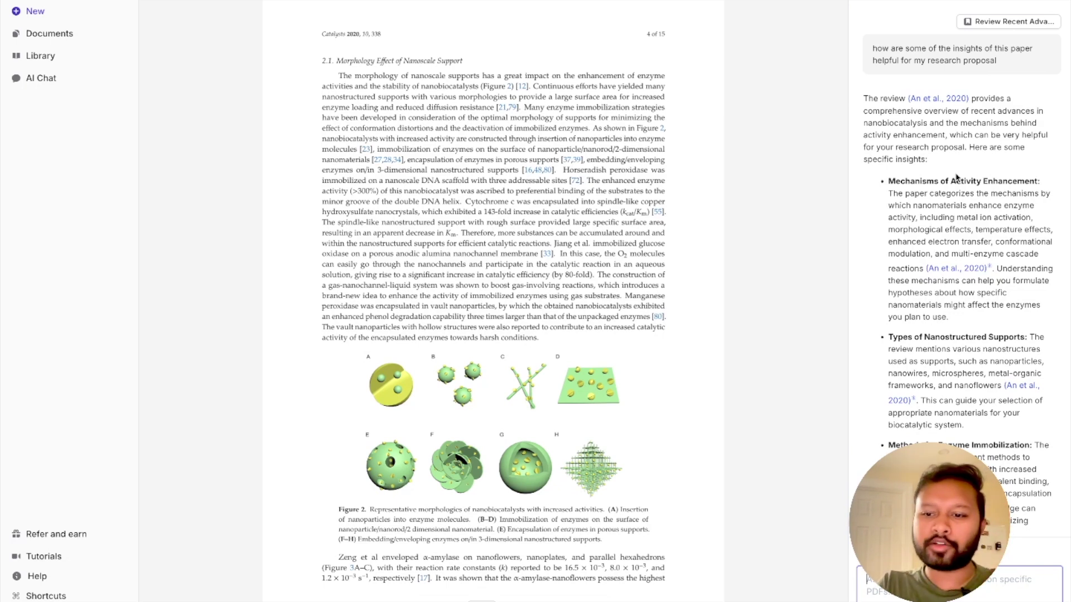
scroll(956, 178, "down", 1)
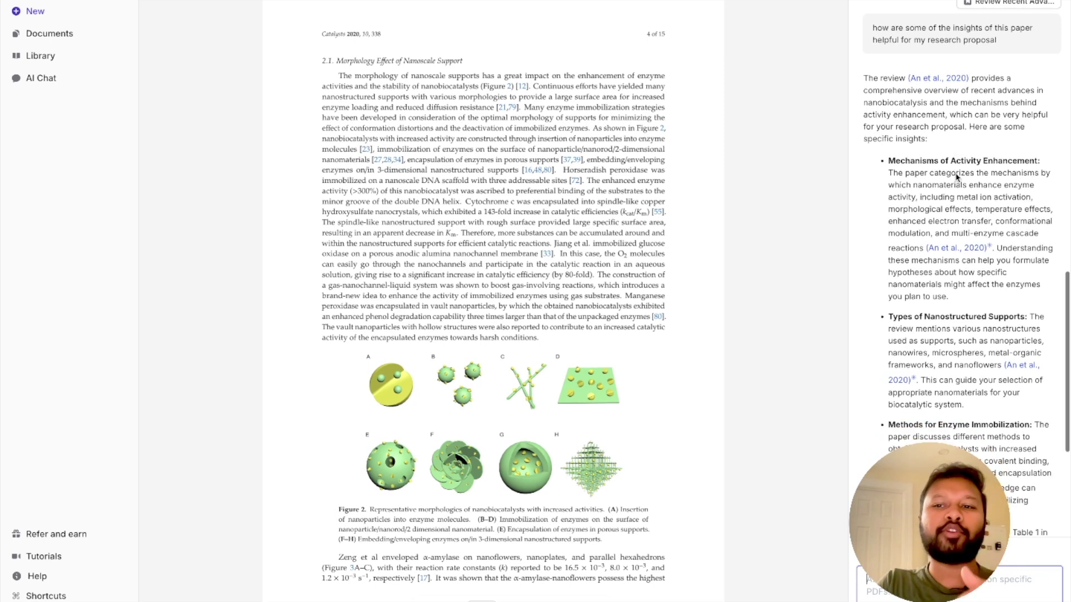
scroll(956, 178, "down", 2)
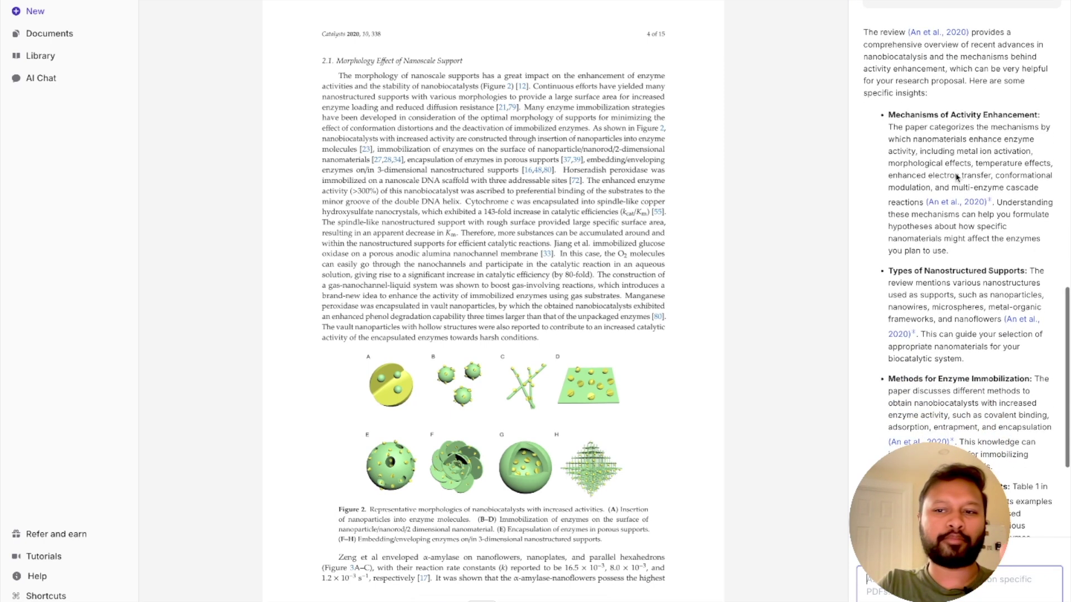
scroll(955, 174, "down", 1)
scroll(574, 239, "down", 10)
scroll(576, 242, "down", 15)
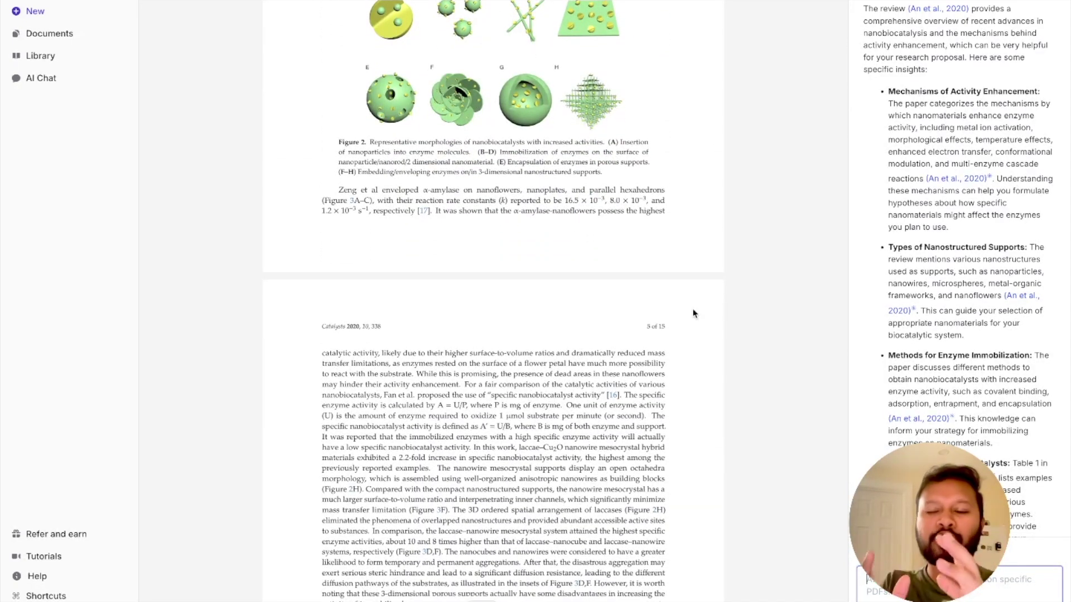
scroll(1001, 200, "down", 3)
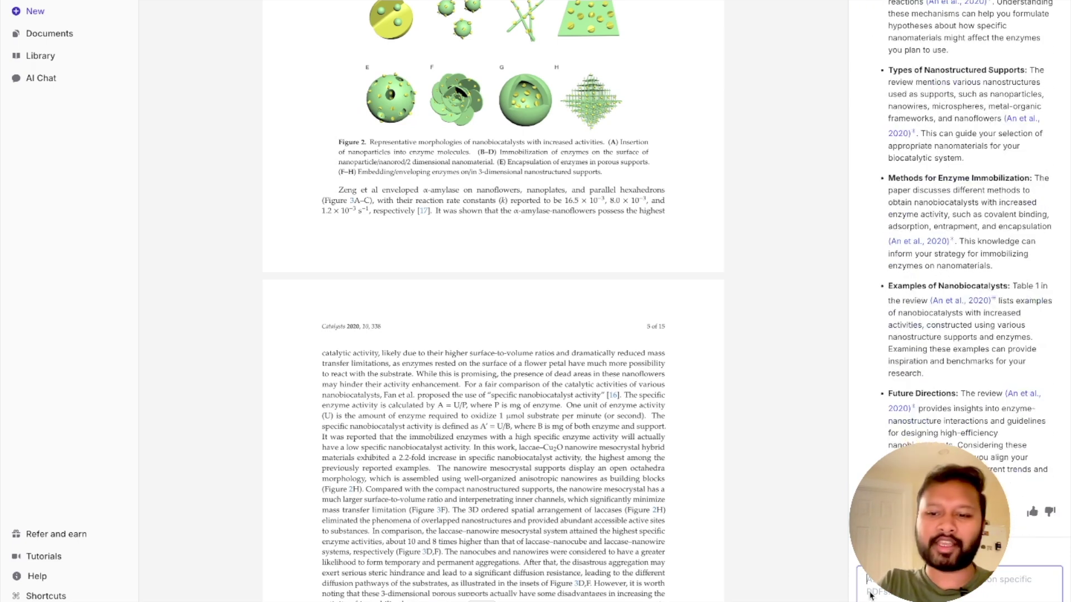
Go to the paper's Conclusions section and ask the AI chat for the conclusion of this paper
scroll(405, 421, "down", 20)
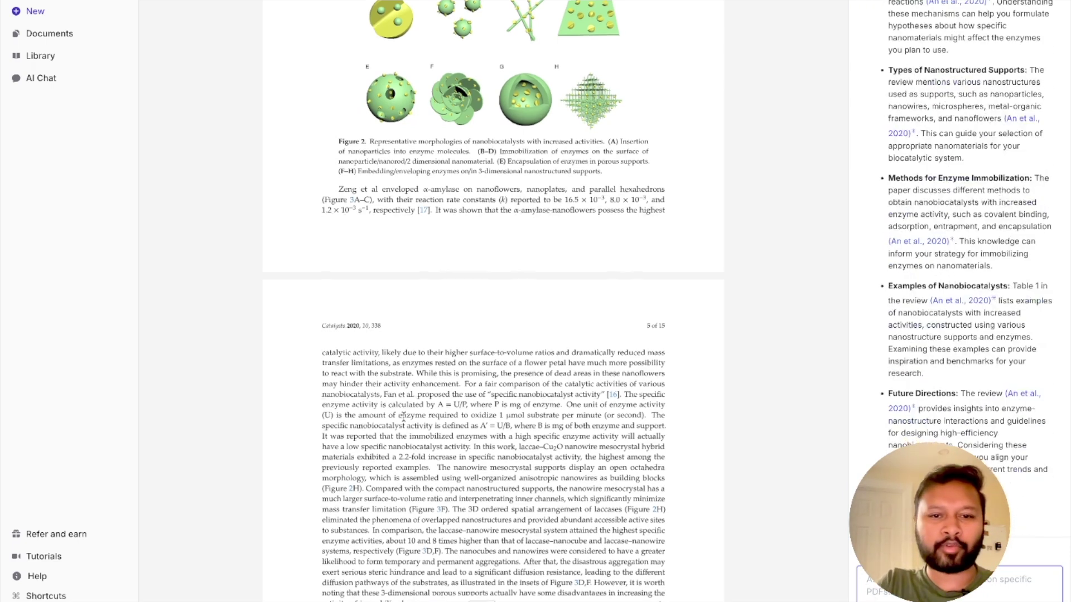
scroll(405, 421, "down", 20)
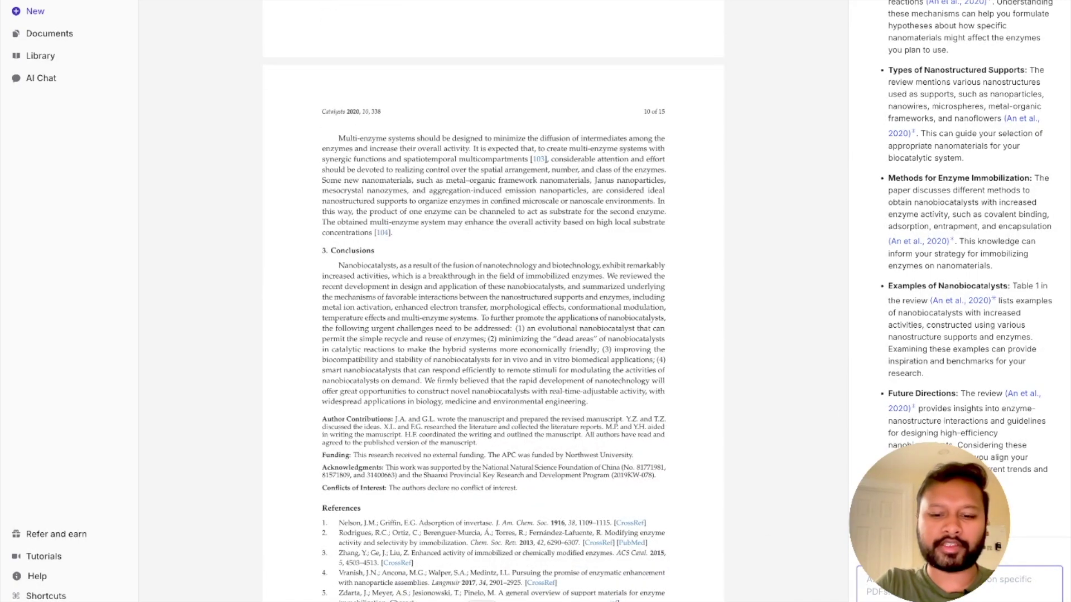
type("Ca")
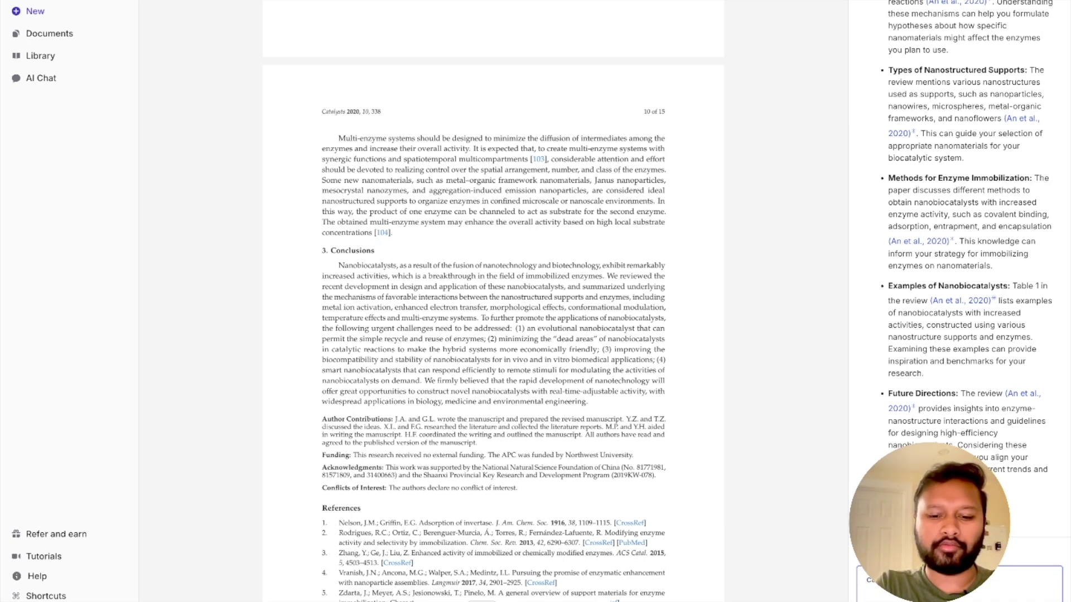
type("usion of this")
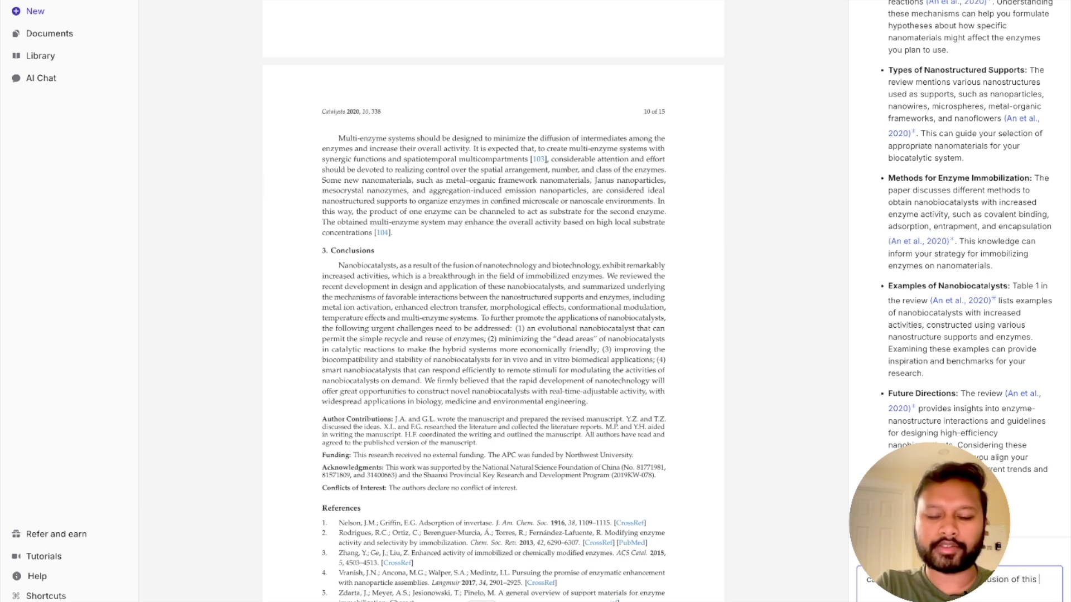
key("Return")
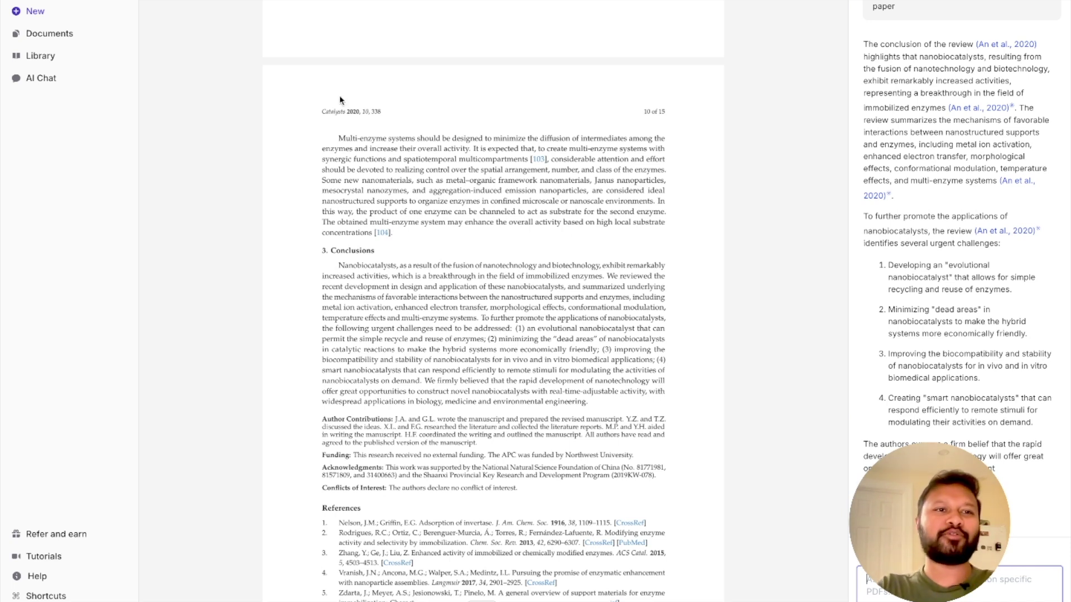
Create a new document and choose the Standard headings outline for it
left_click(58, 14)
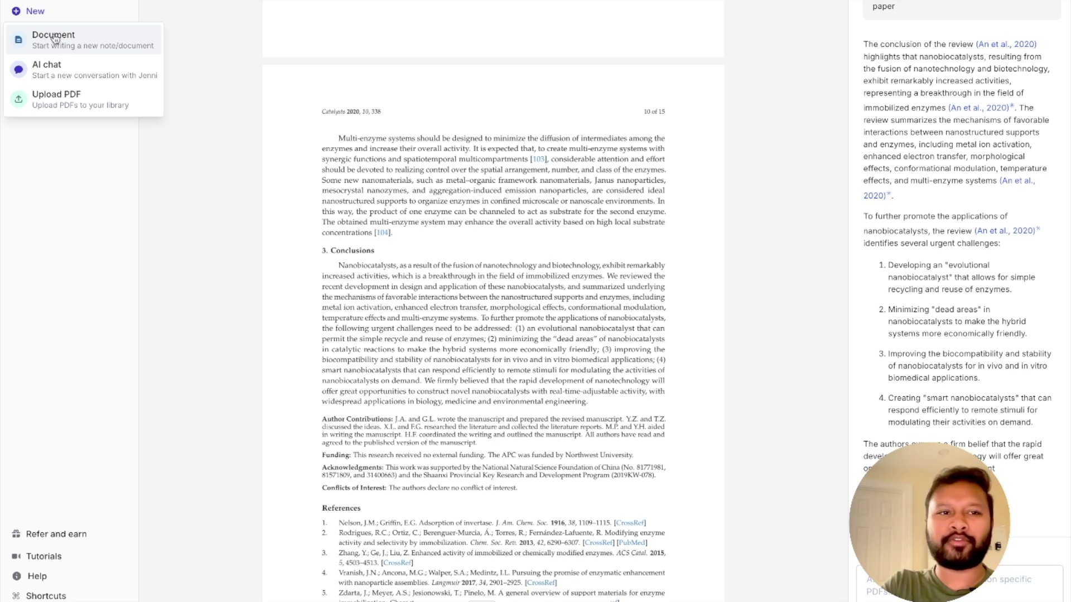
left_click(55, 38)
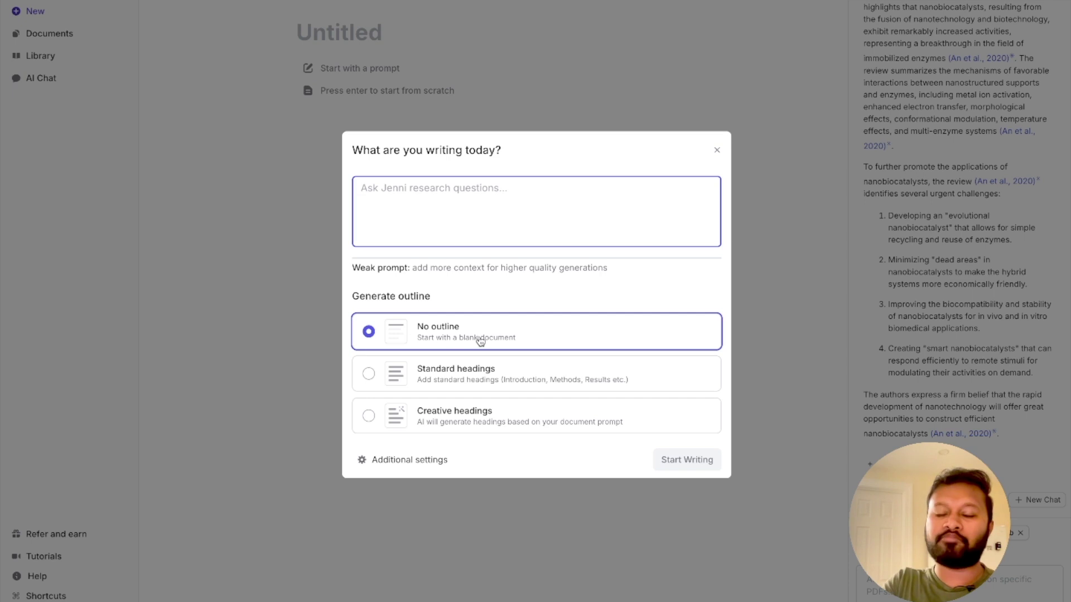
left_click(459, 383)
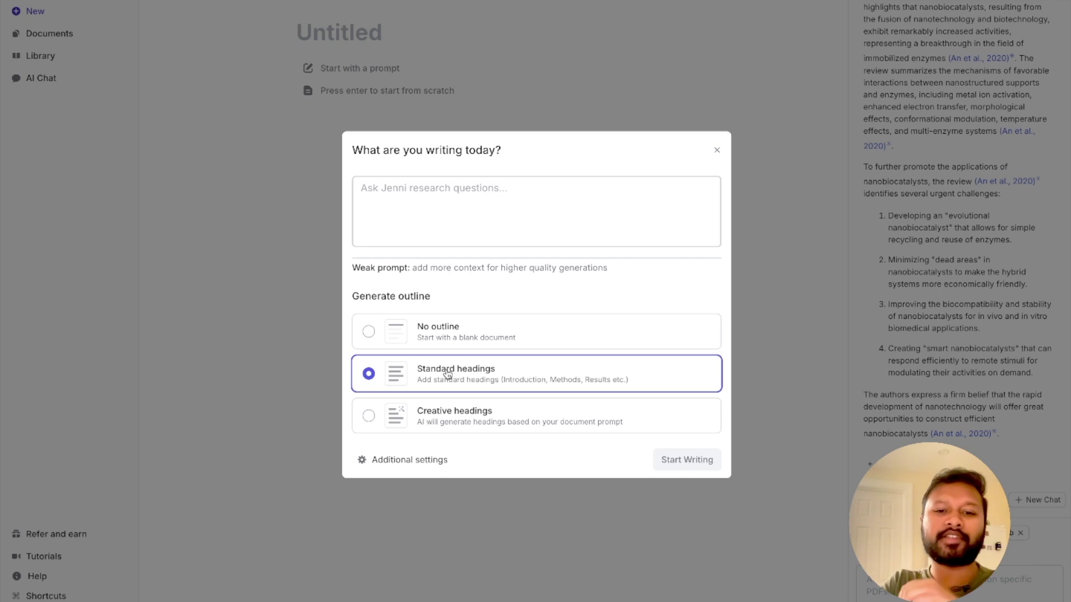
left_click(466, 419)
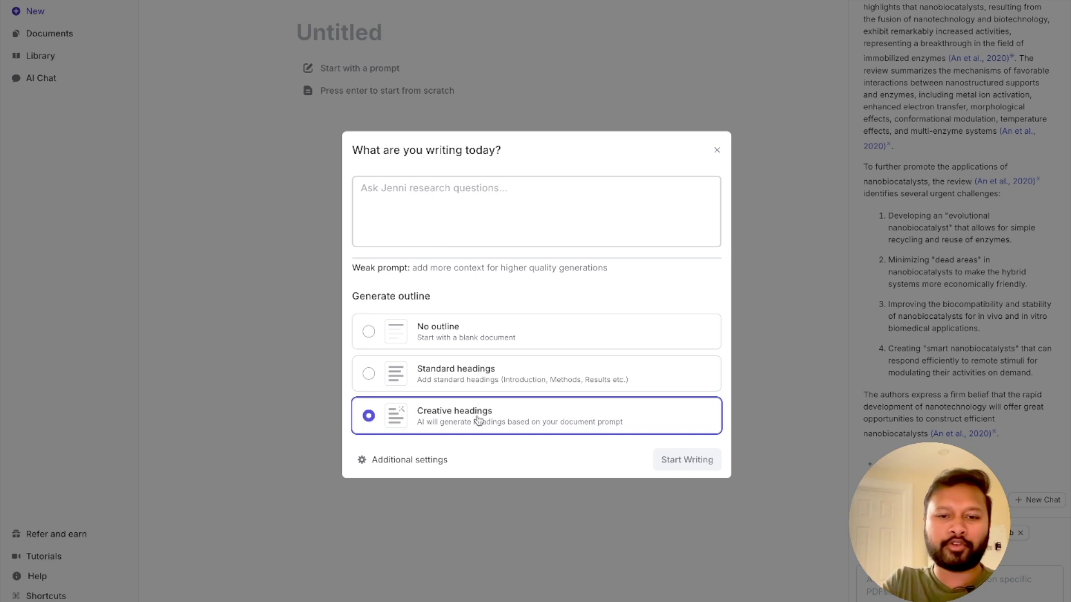
left_click(499, 387)
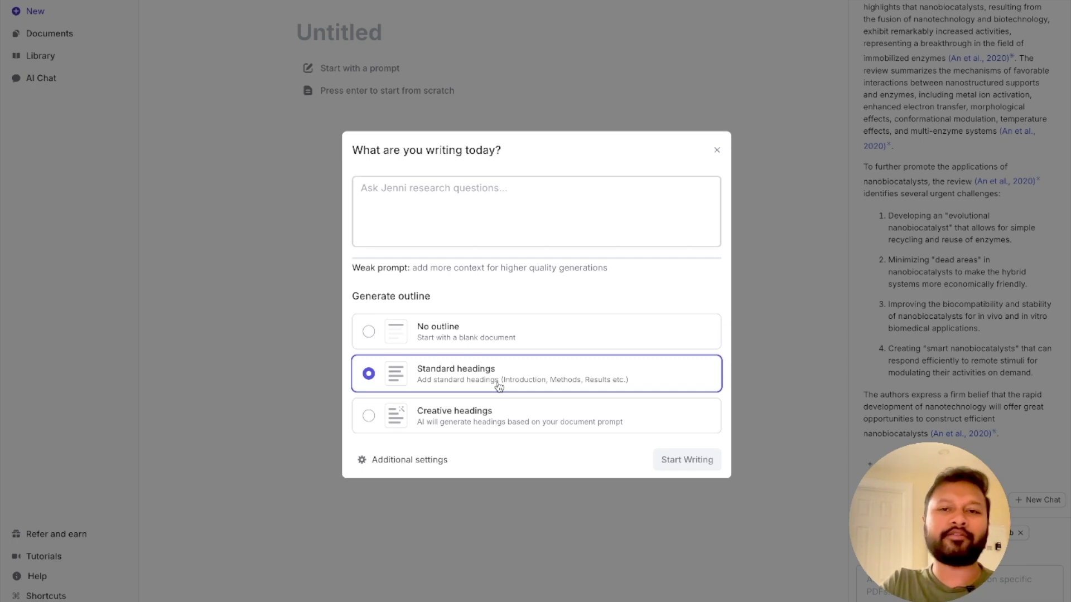
Enter the document prompt "Developing an evolutional nano-biocatalyst that allows recycling and reuse" and start writing
left_click(394, 192)
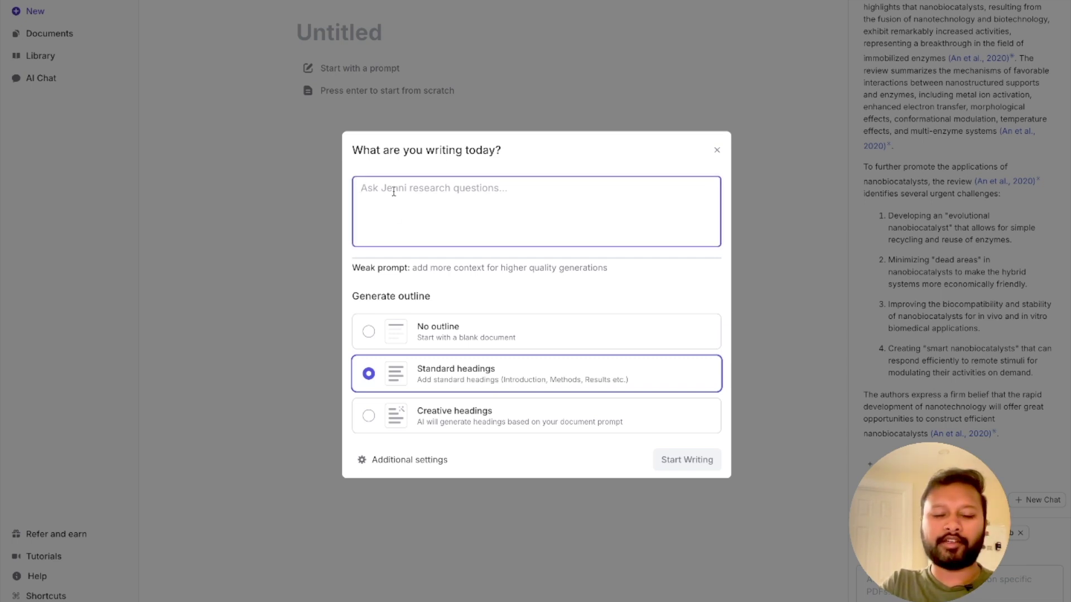
type("Developi")
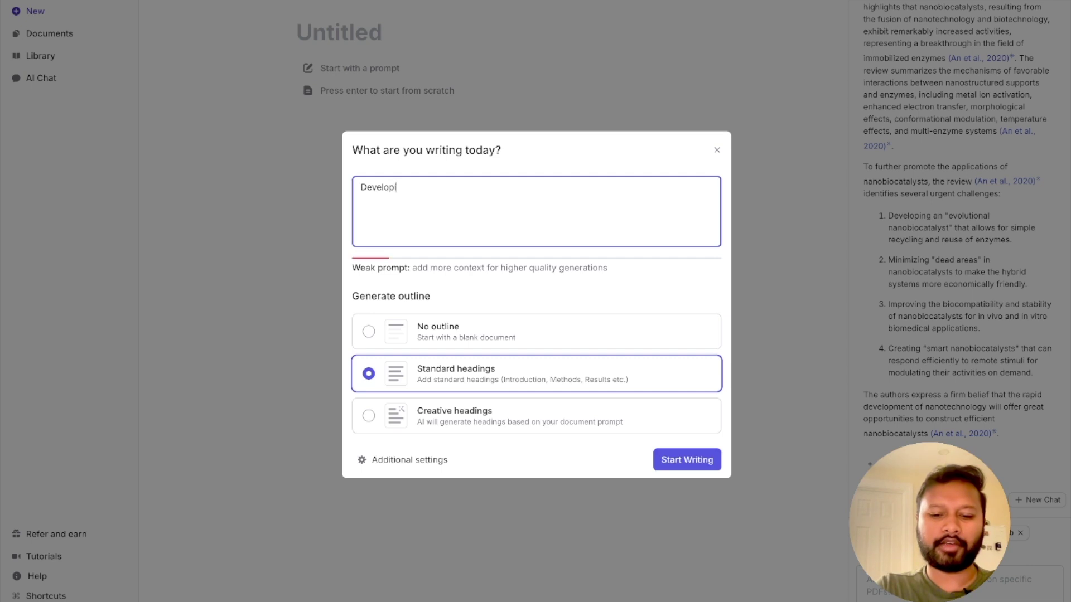
type("ng an ")
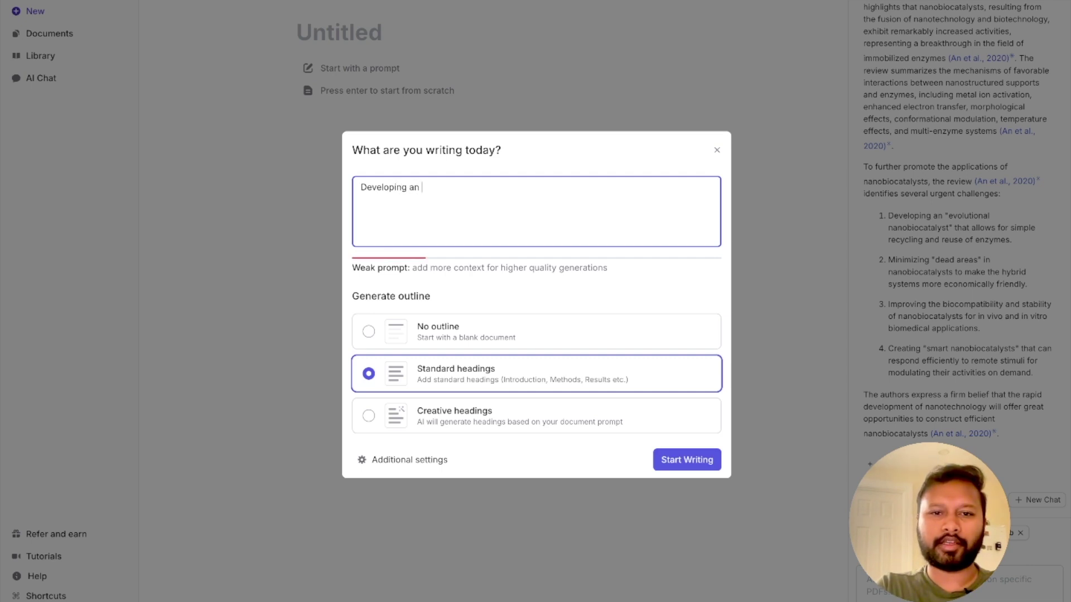
type("evolu")
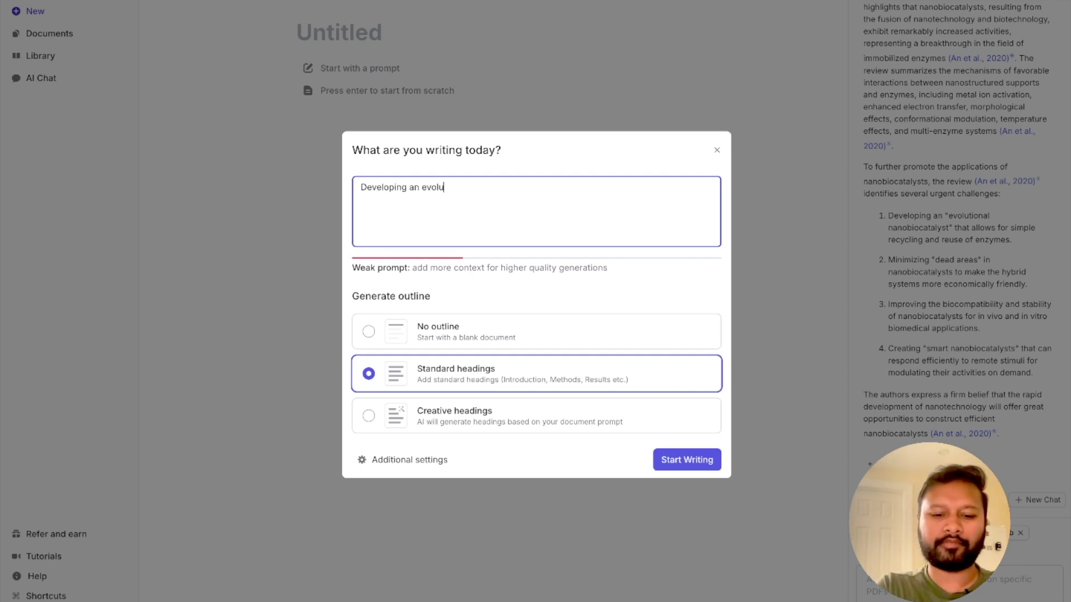
type("tiona")
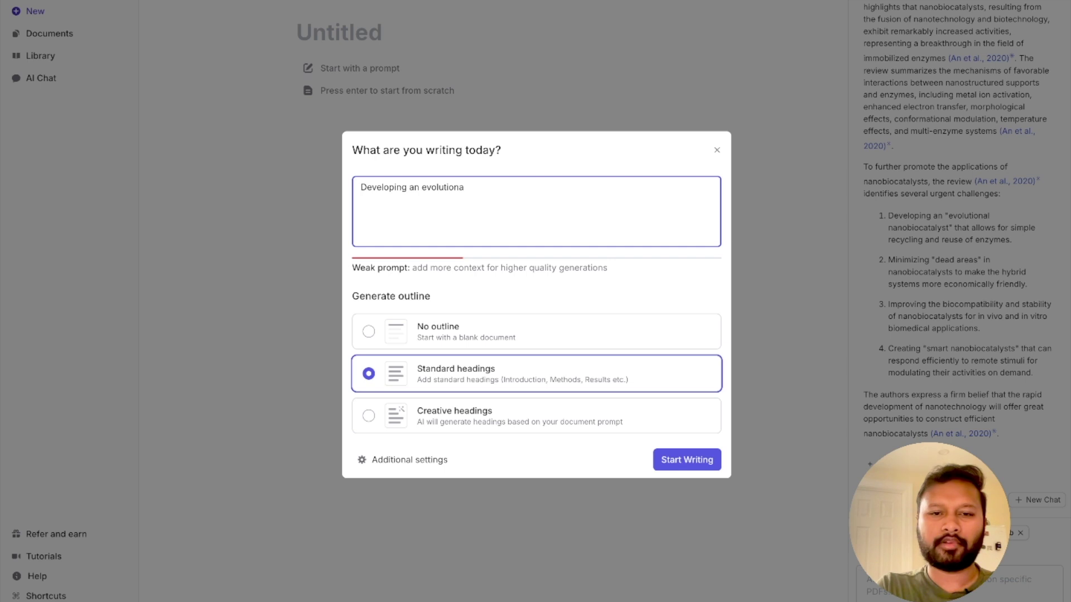
type("l n")
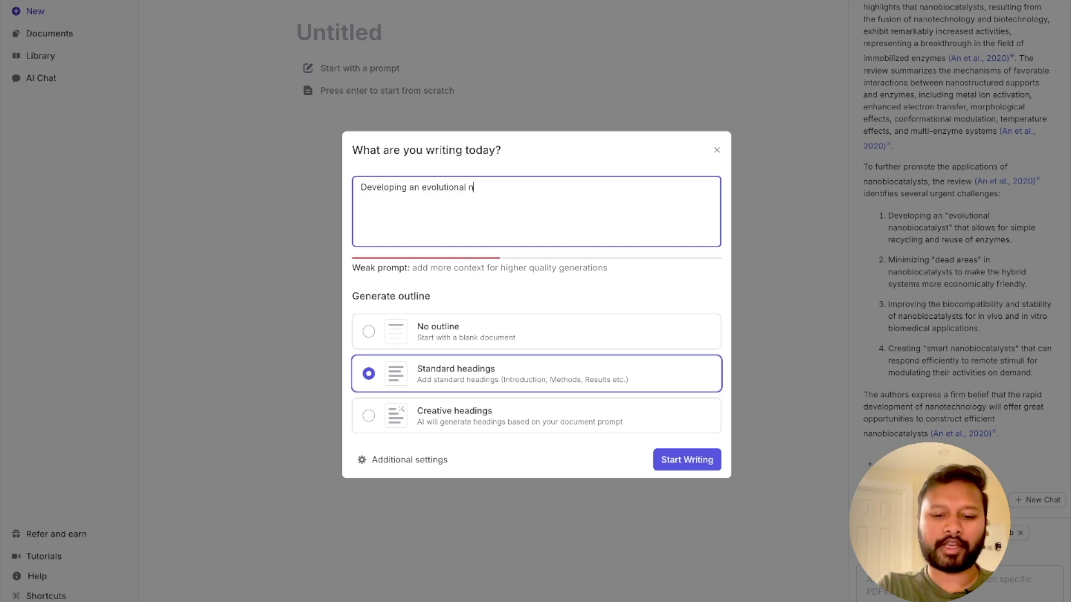
type("ano-bio")
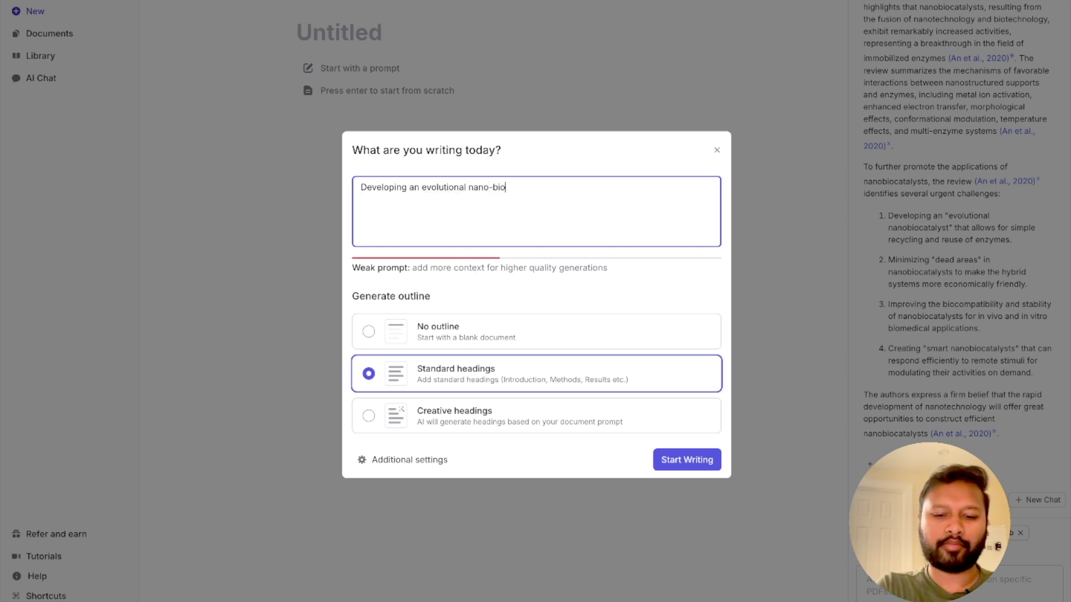
type("catalu")
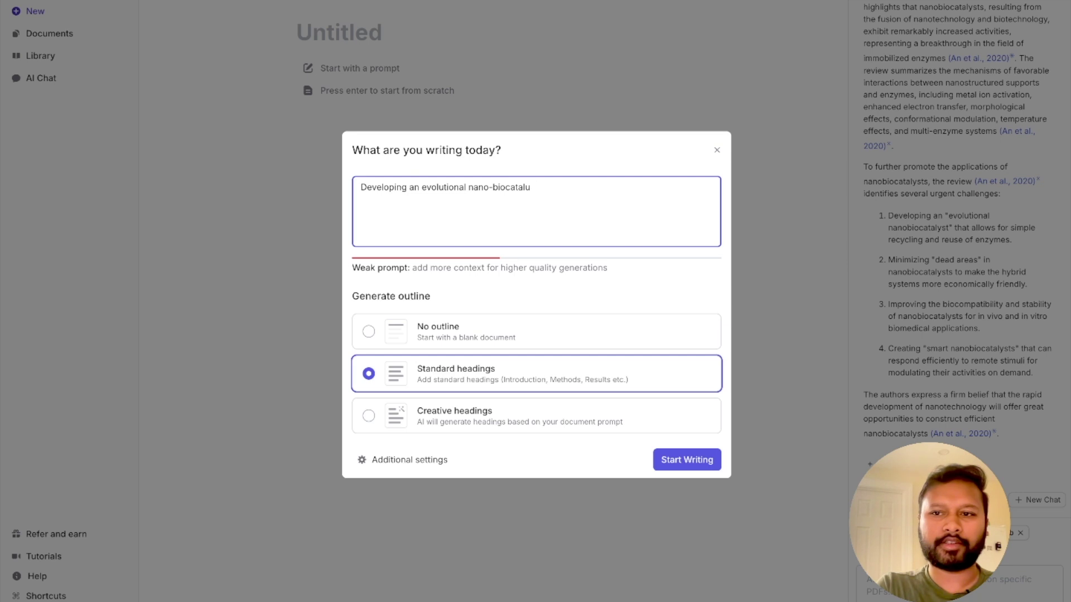
key("BackSpace")
type("yst")
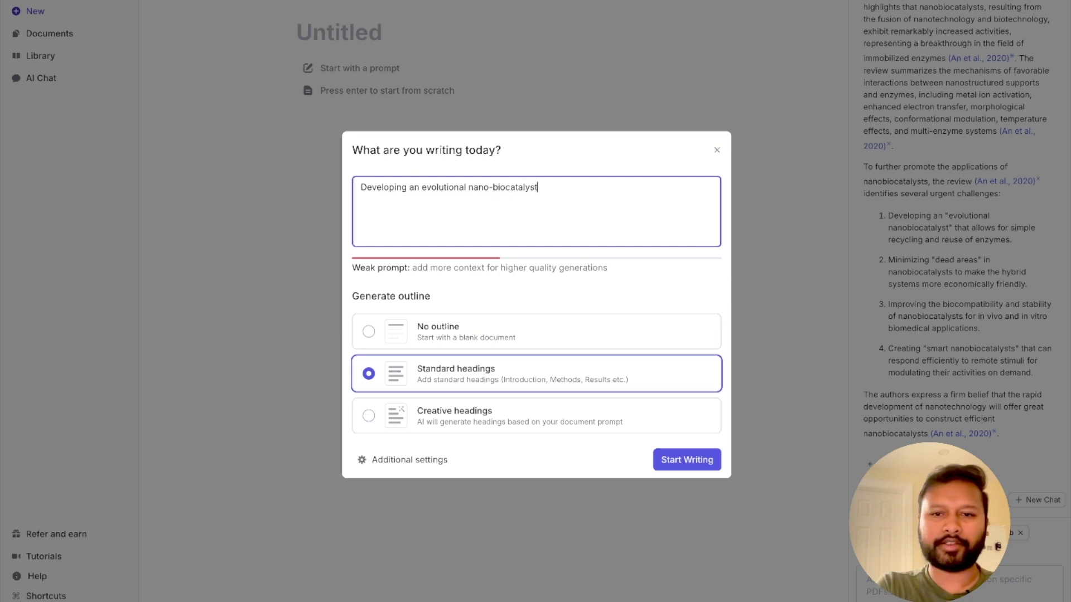
type(" that allo")
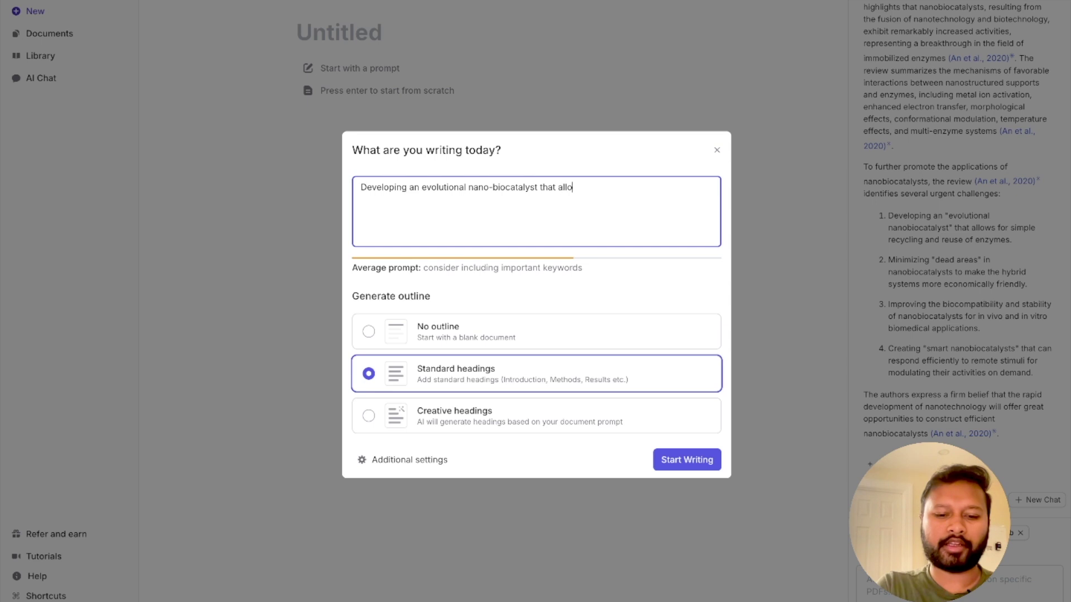
type("ws rece")
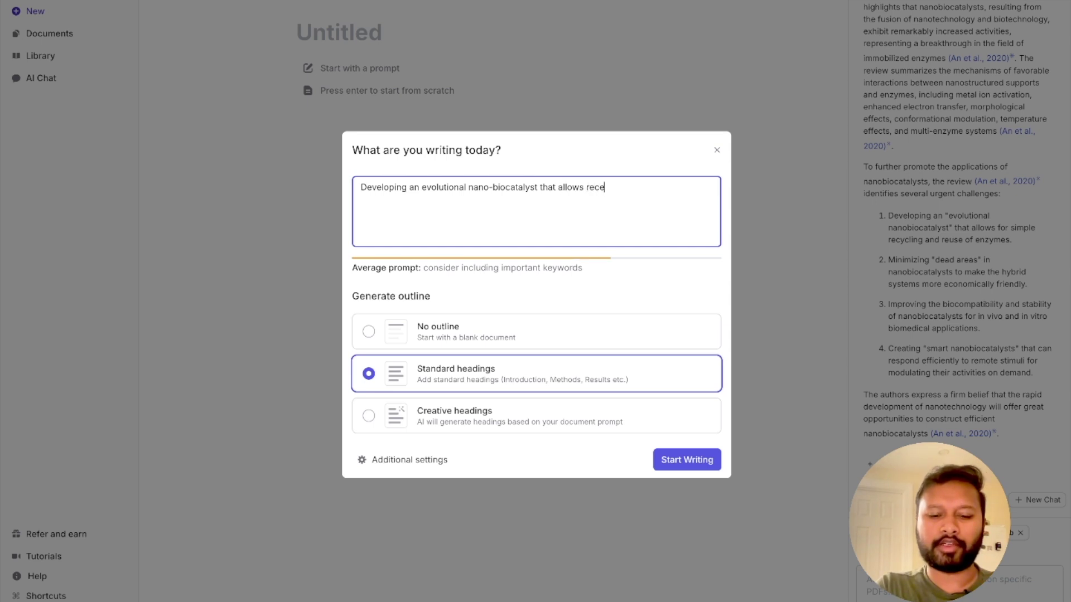
key("BackSpace")
type("yclin")
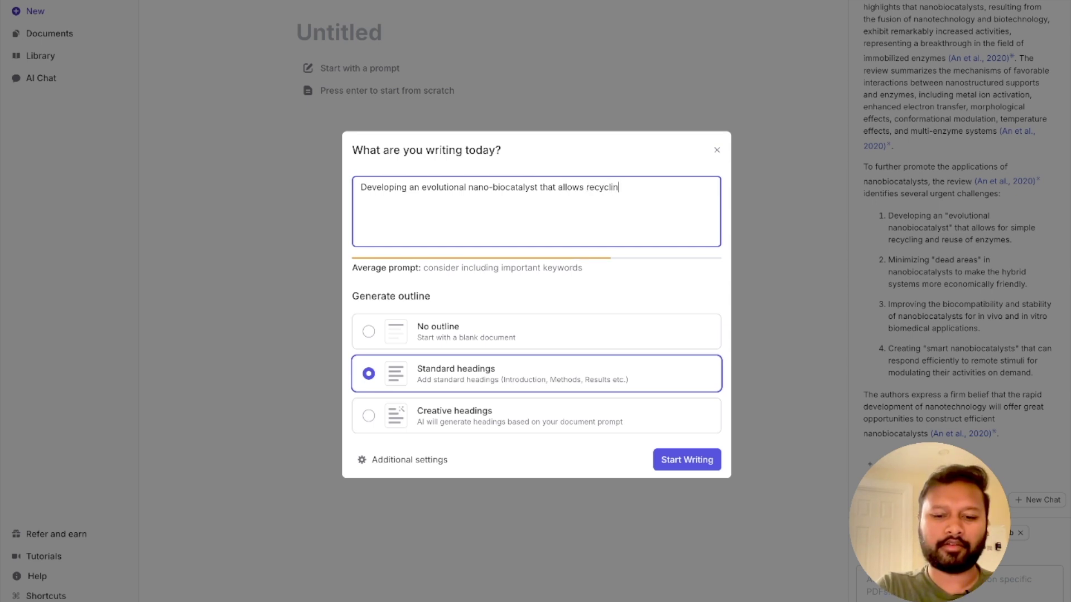
type("g and reuse")
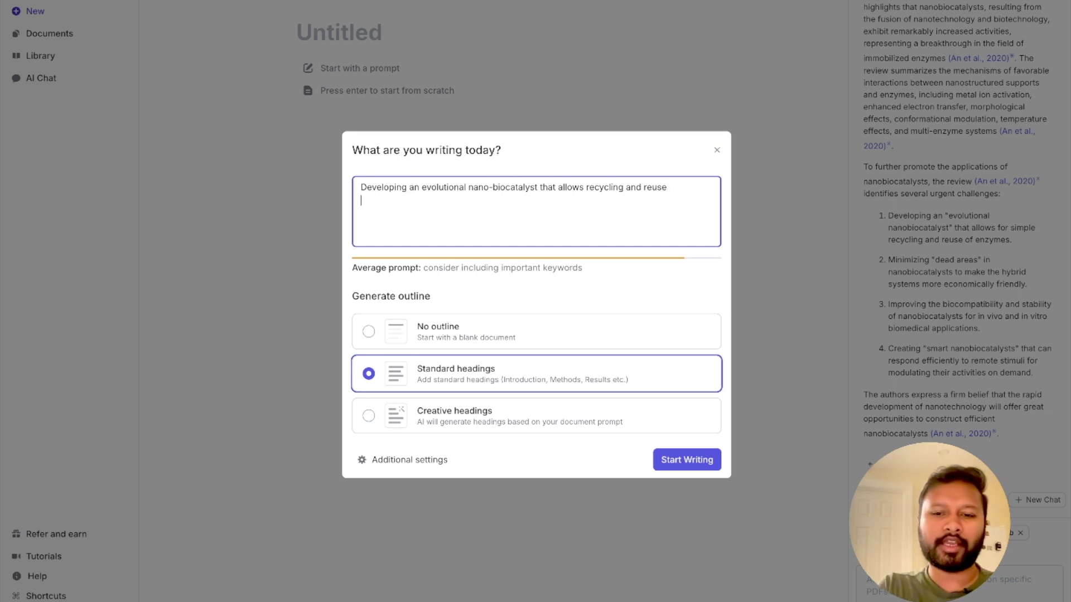
left_click(677, 465)
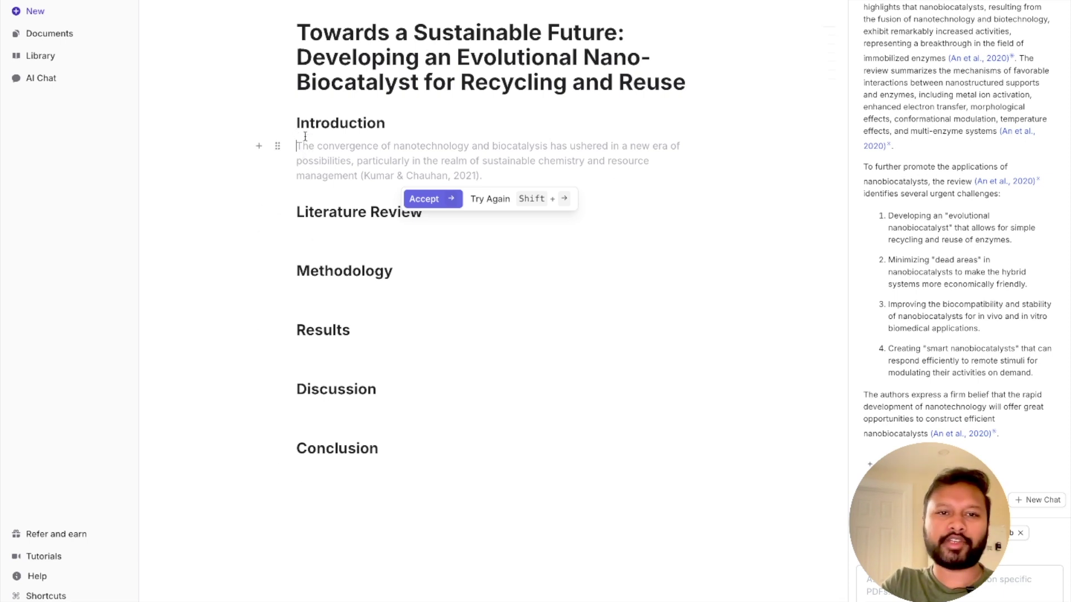
Change the Results heading to "Expected Results"
left_click(350, 329)
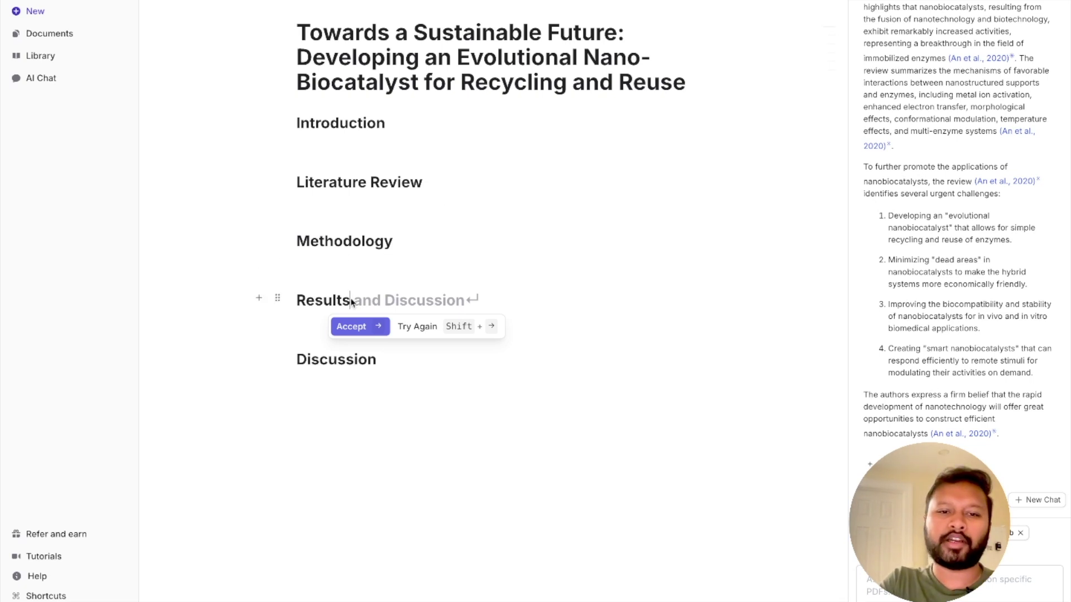
key("Escape")
key("Left")
key("Left")
key("Left")
key("Left")
key("Left")
key("Left")
key("Left")
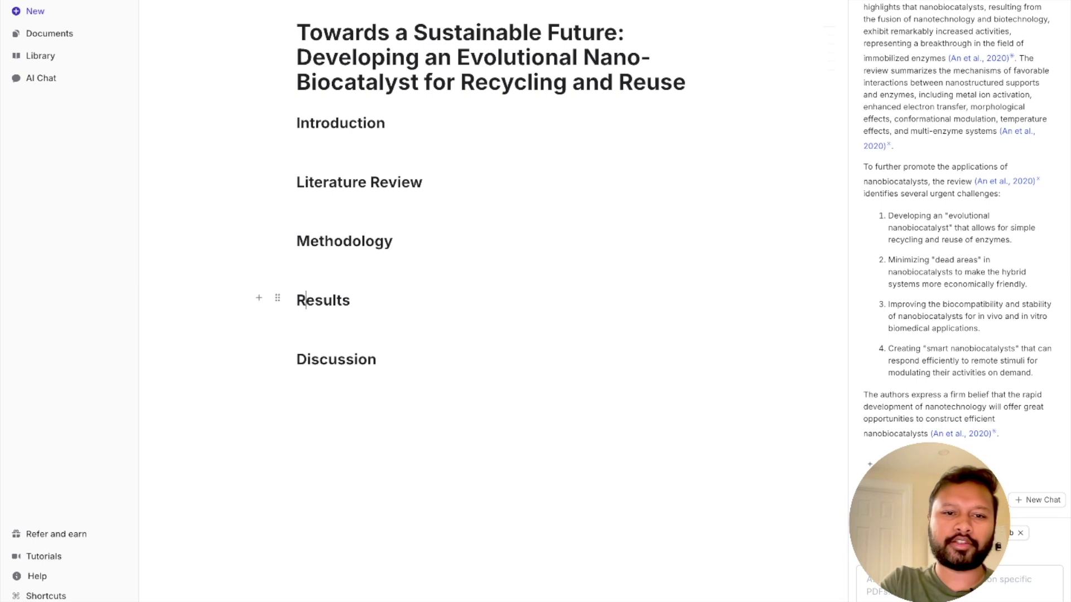
type("Expected")
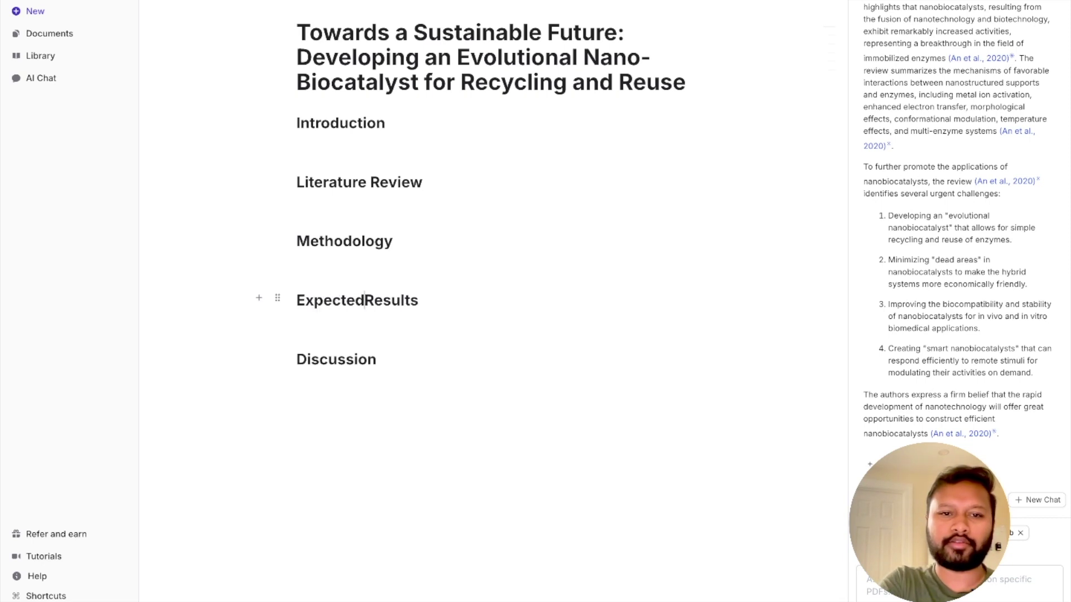
Replace the Discussion heading with "Timeline" and add blank lines beneath it
key("Down")
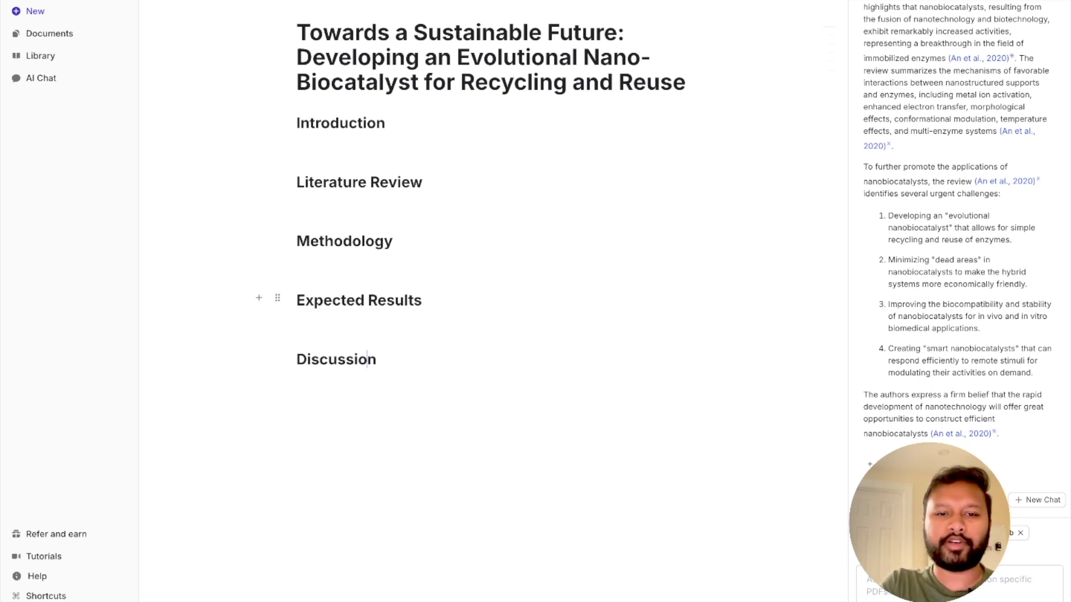
key("Right")
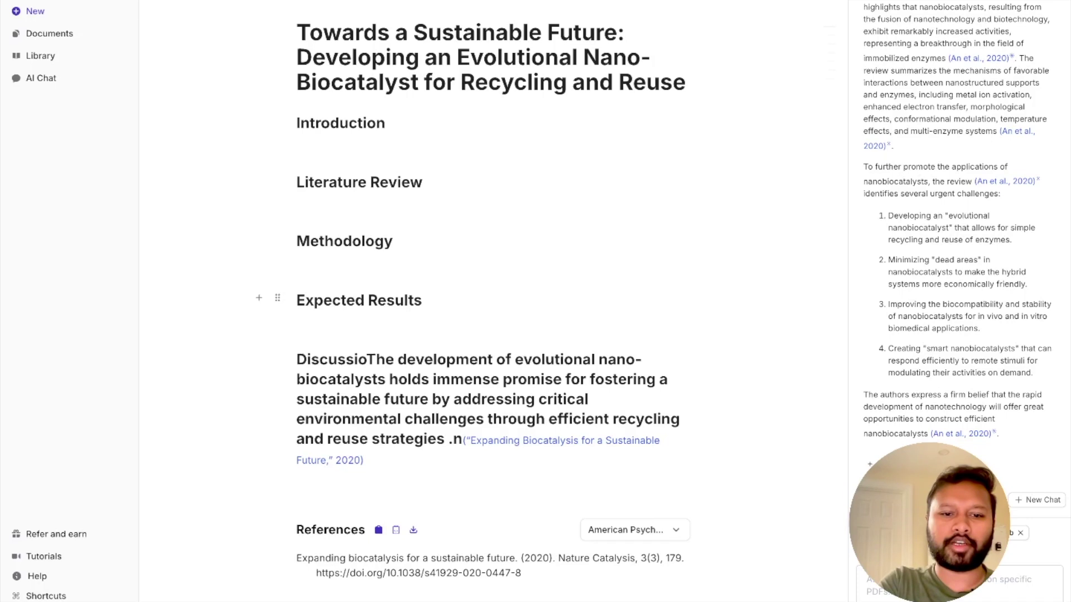
key("ctrl+z")
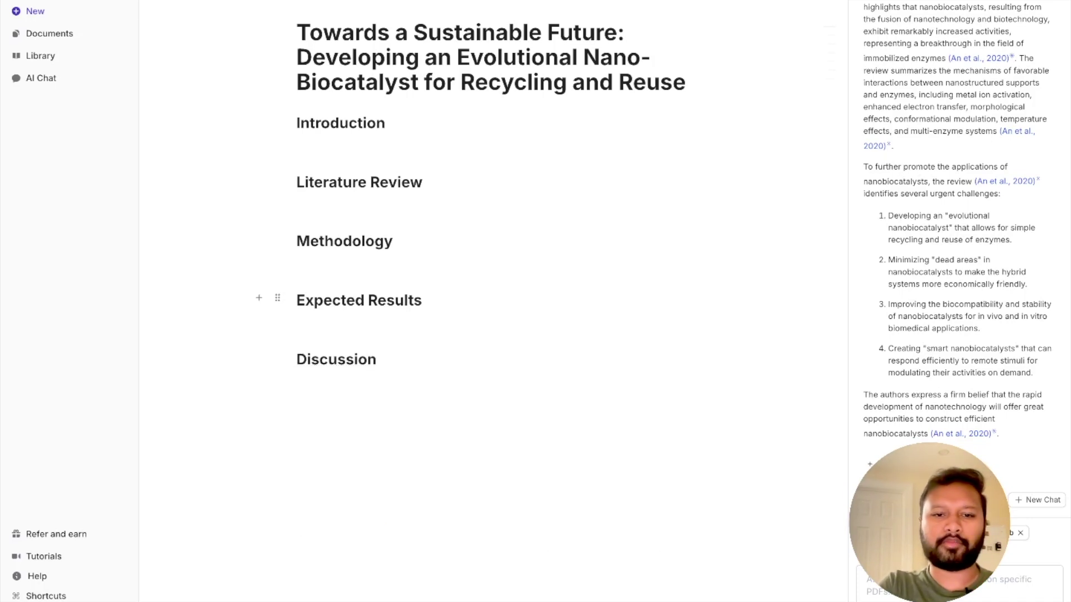
key("End")
key("BackSpace")
key("BackSpace")
key("BackSpace")
key("BackSpace")
key("BackSpace")
key("BackSpace")
key("BackSpace")
key("BackSpace")
key("BackSpace")
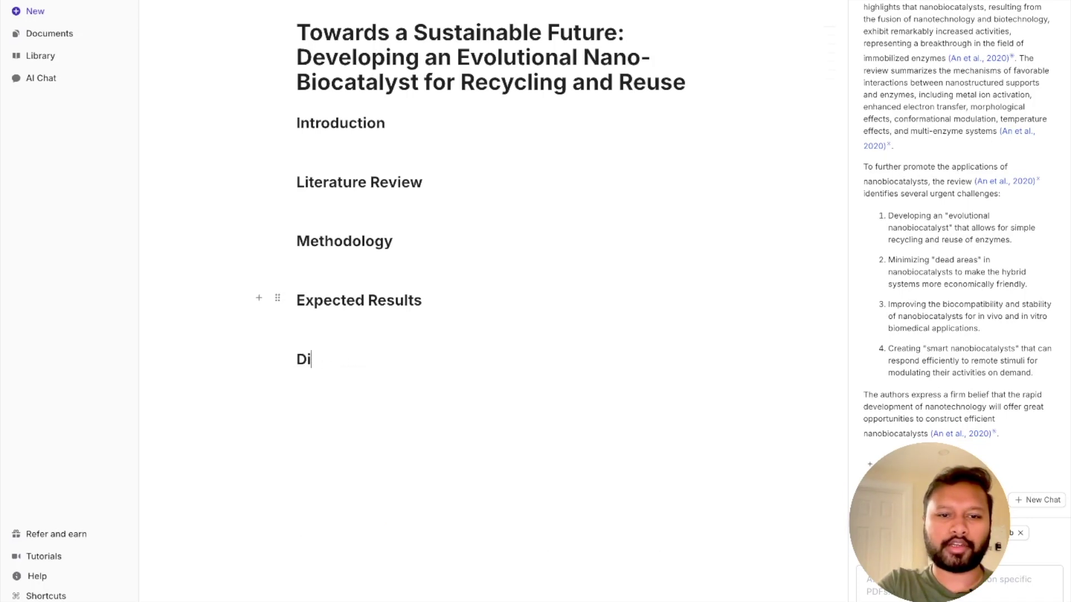
key("BackSpace")
type("Timeline")
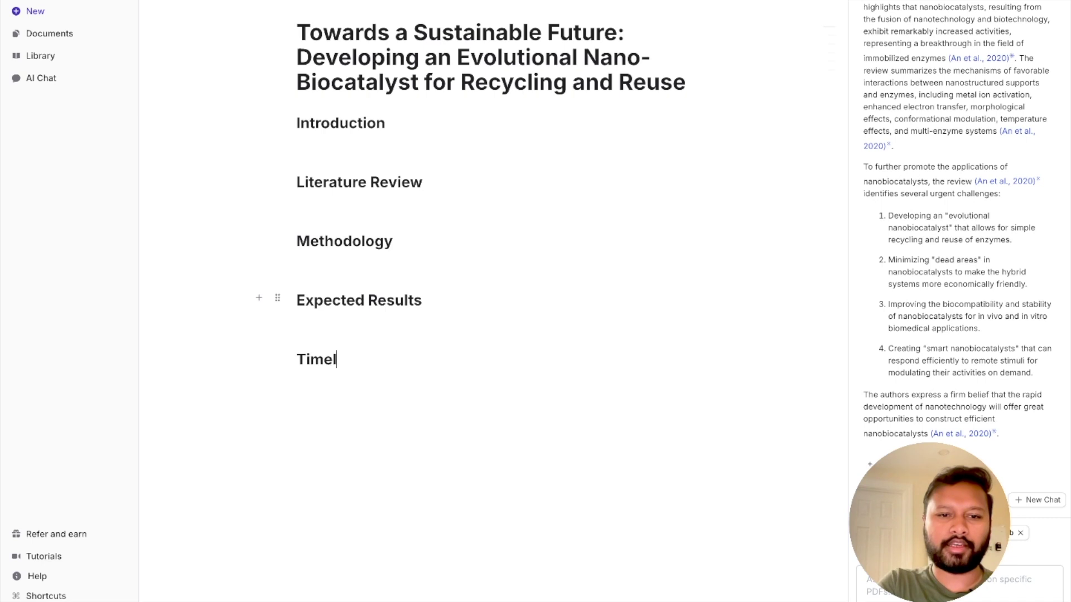
key("Return")
key("Return")
key("Return")
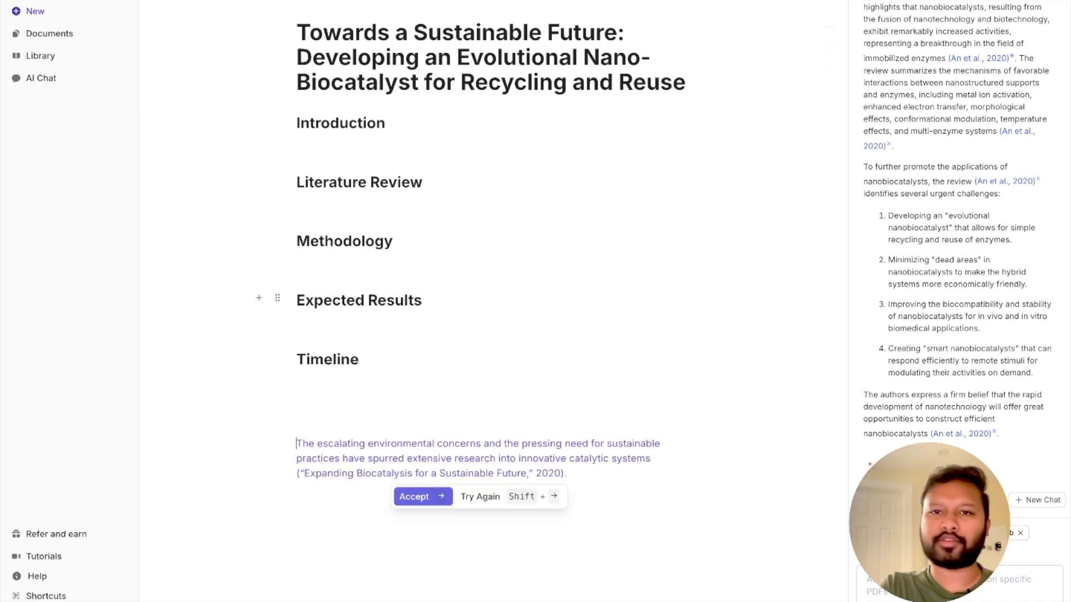
Fill the Introduction and Literature Review with two Literature Review paragraphs by accepting AI autocomplete suggestions, then dismiss the remaining suggestion
left_click(351, 143)
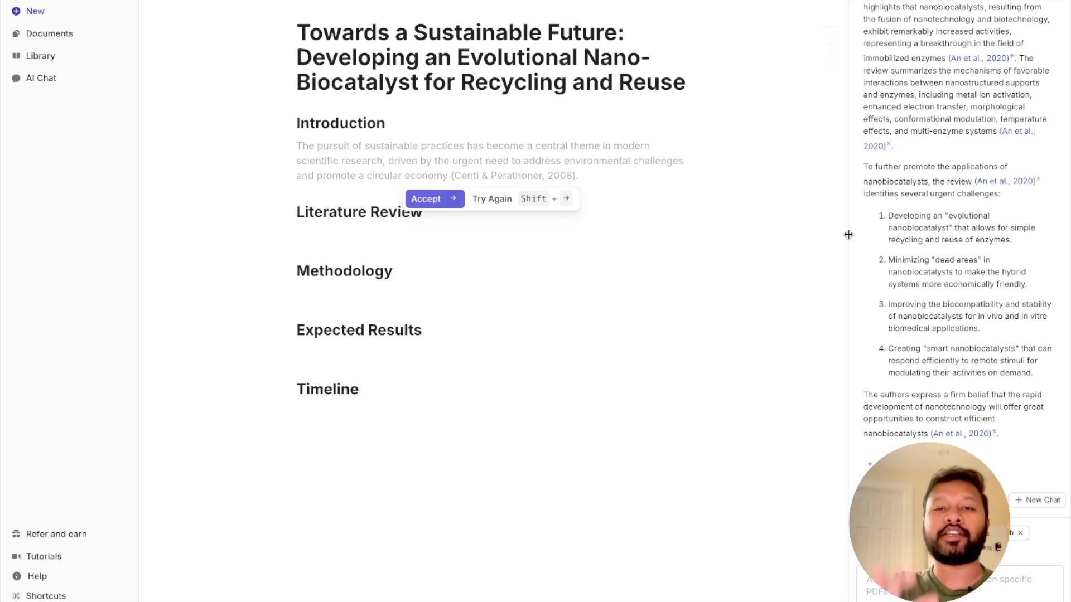
key("Right")
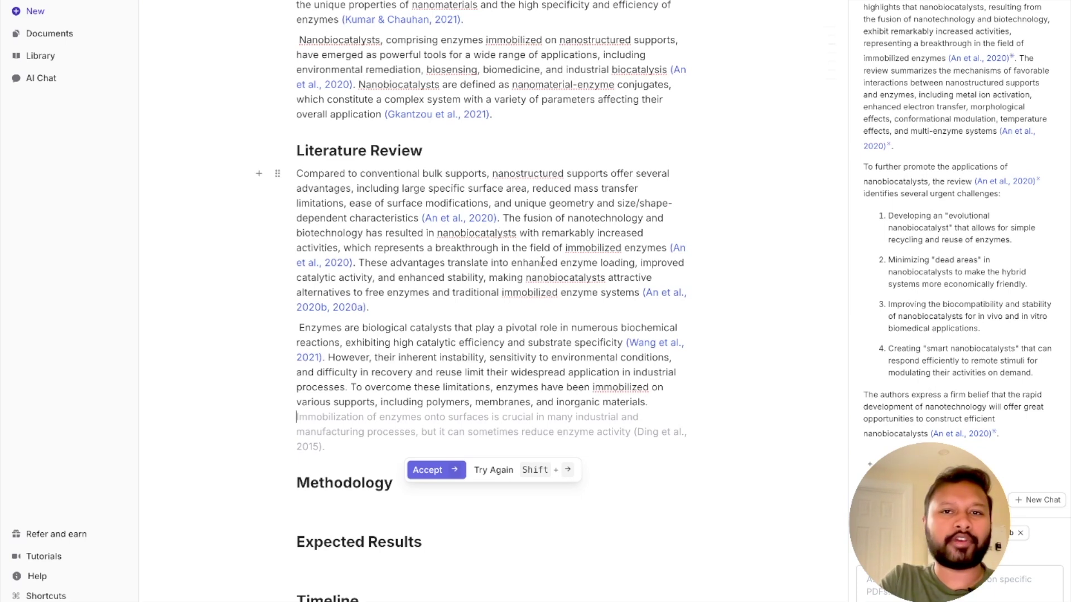
key("Escape")
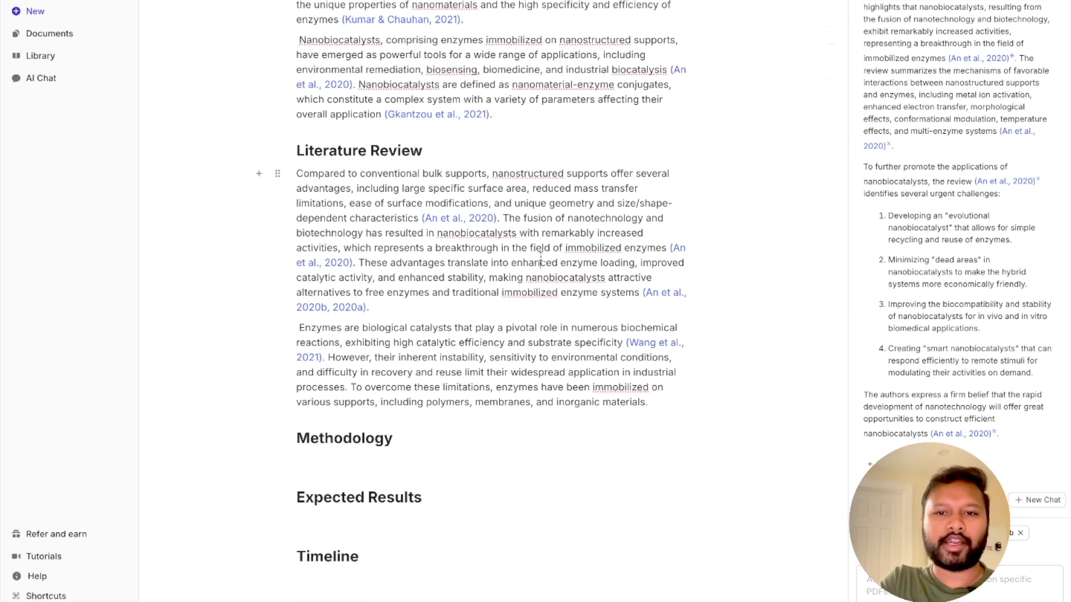
Add both Literature Review paragraphs to the AI chat as its selected context
left_click(298, 170)
left_click_drag(298, 170, 667, 396)
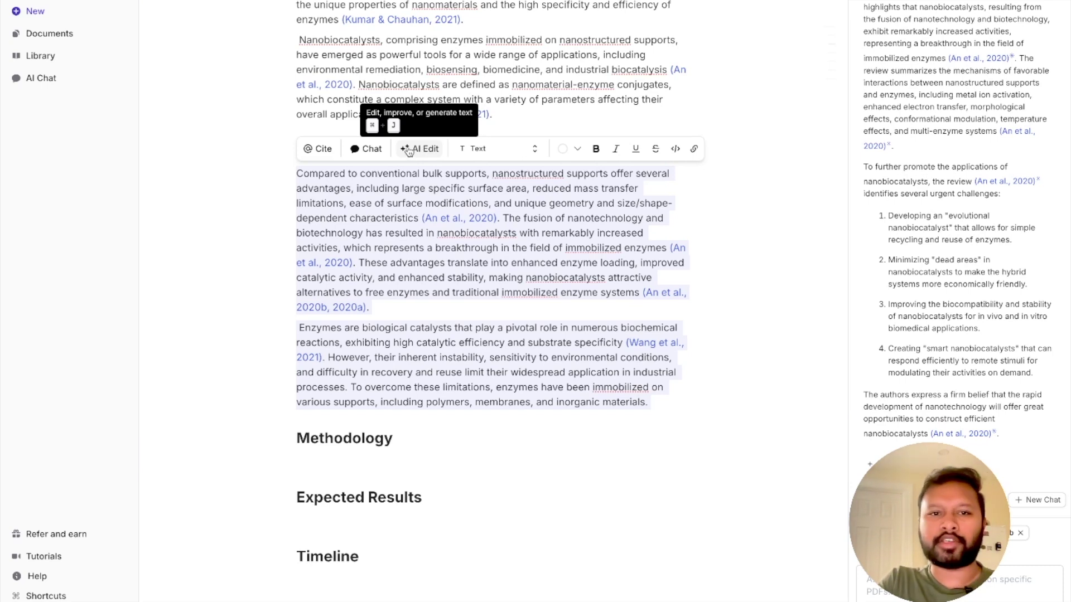
left_click(365, 149)
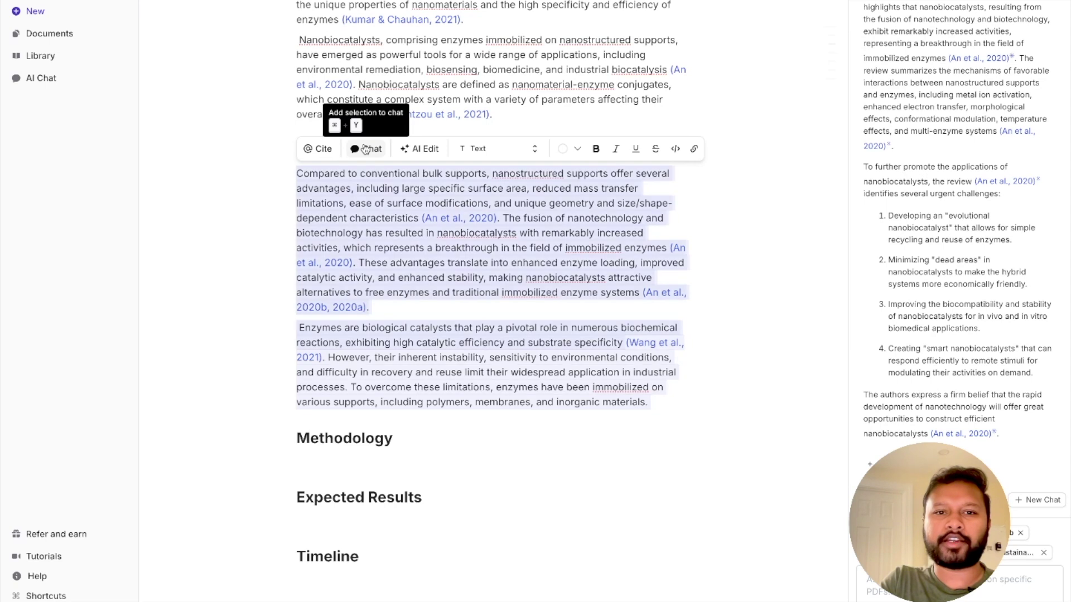
Tell the AI chat that the selected paragraphs are not well in sync and ask for a better flow
left_click(877, 587)
type("s")
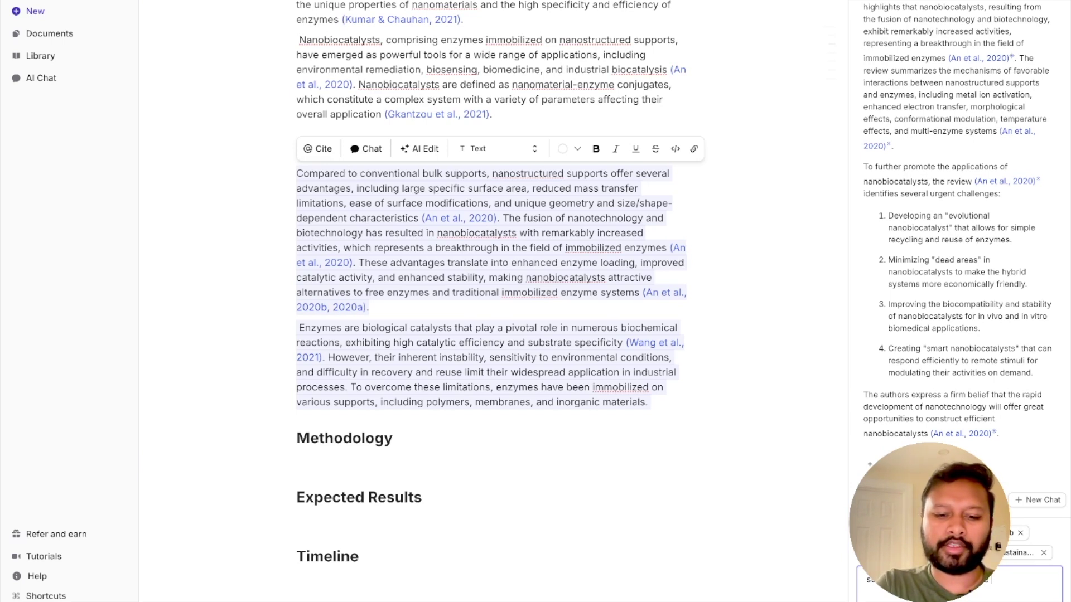
type("s")
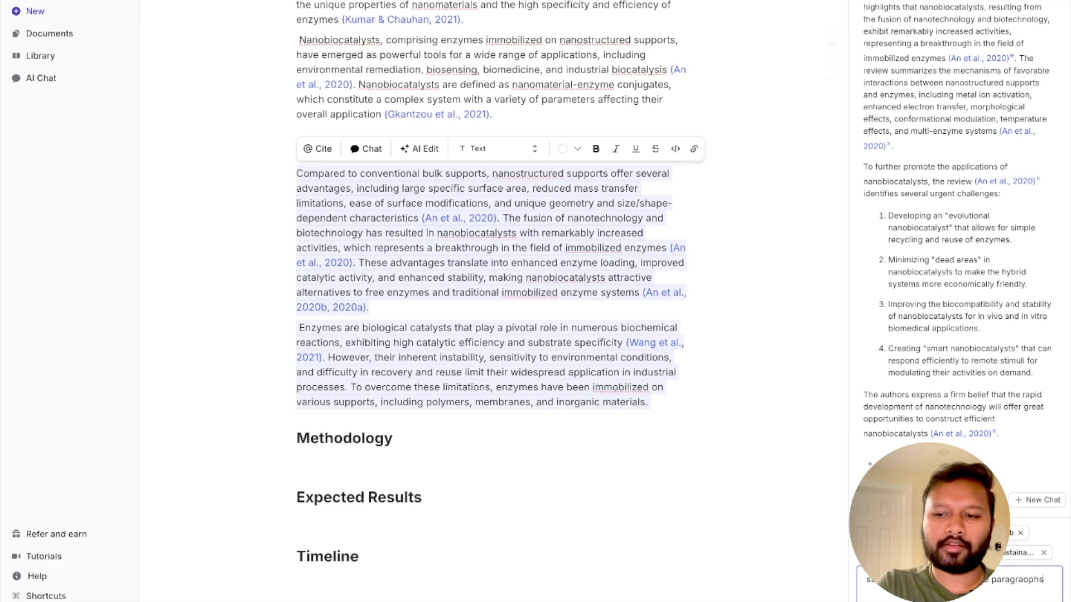
key("Return")
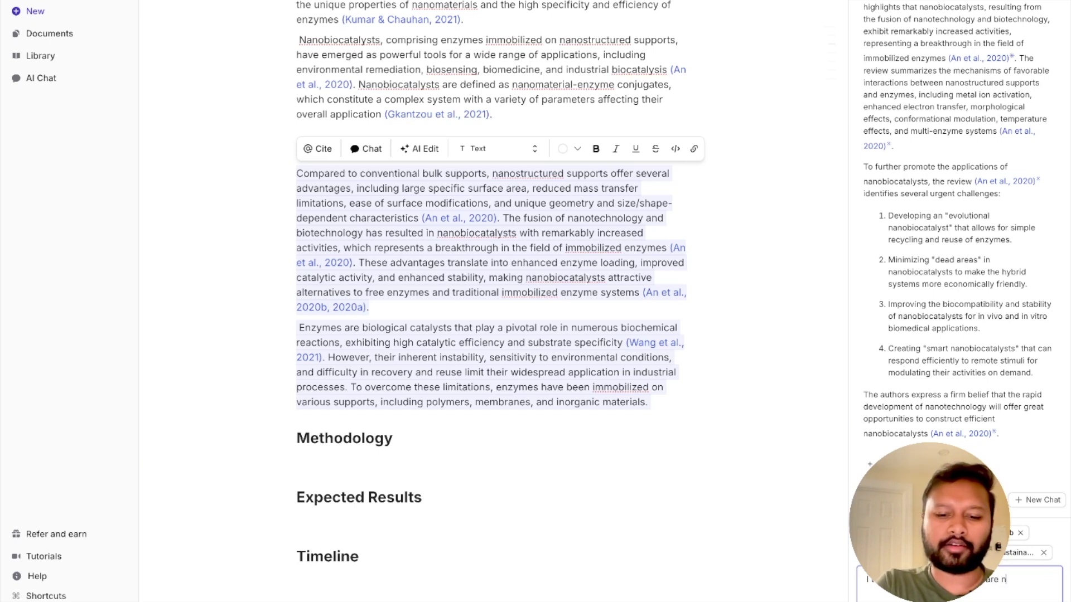
type("l sync, a")
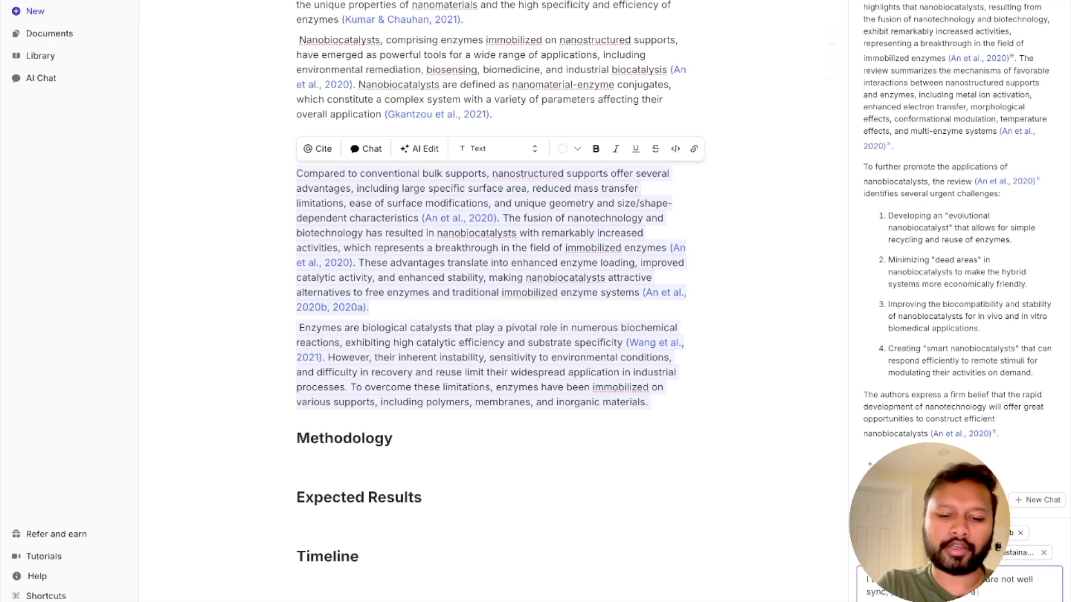
type("for the")
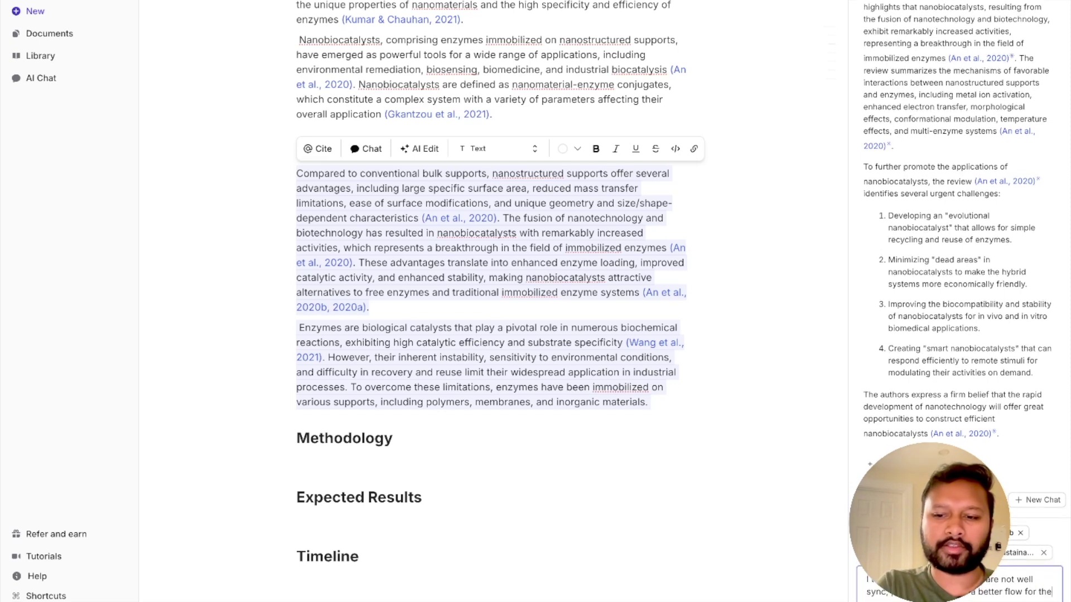
key("Return")
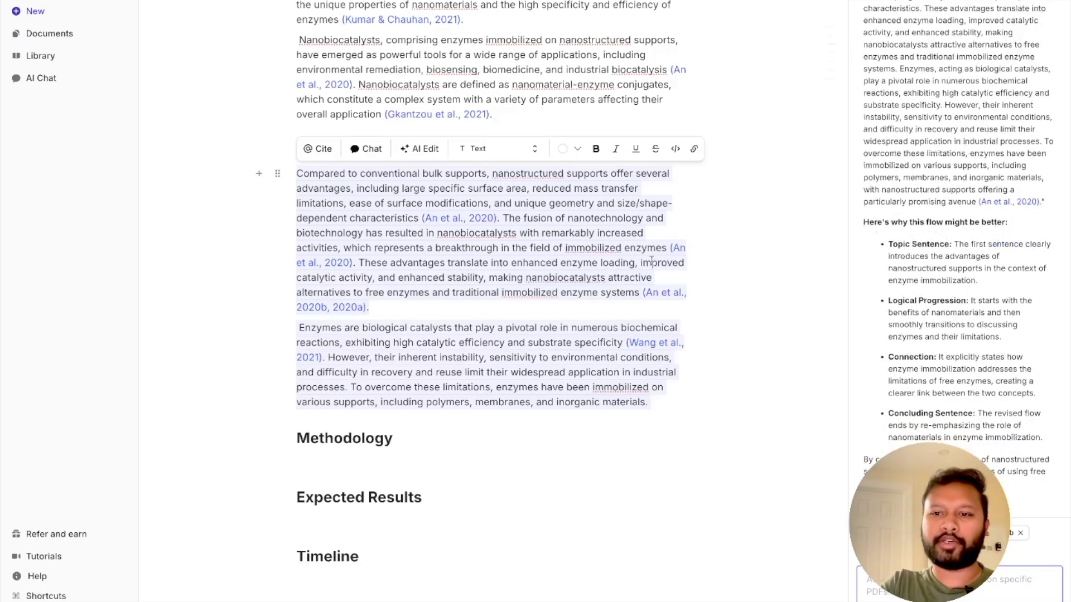
scroll(910, 213, "up", 1)
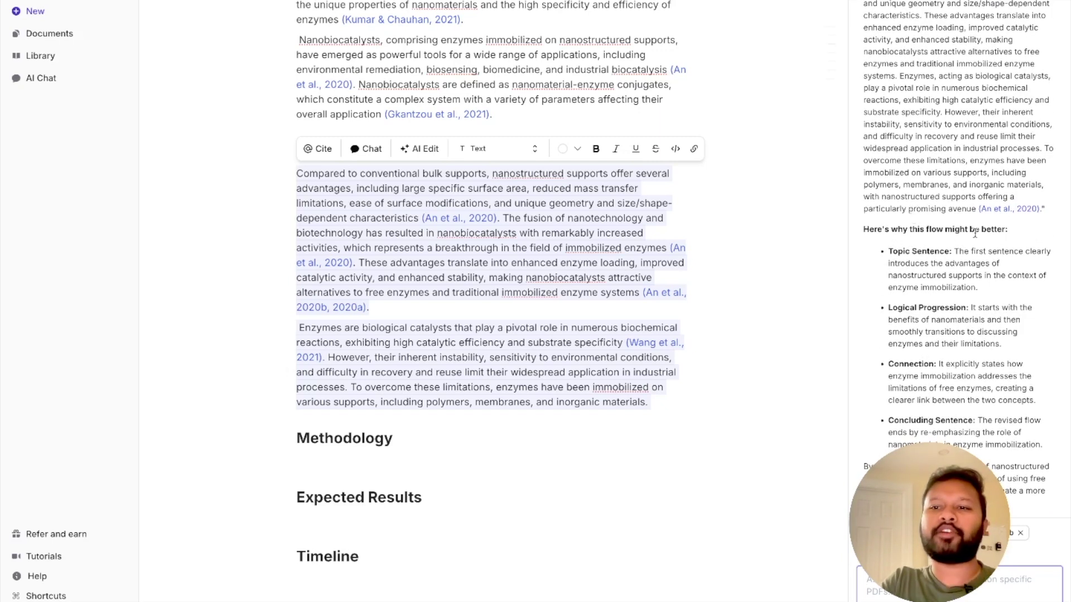
Replace both Literature Review paragraphs with the improved-flow version suggested in the AI chat, leaving out its surrounding quotation marks
scroll(996, 238, "up", 5)
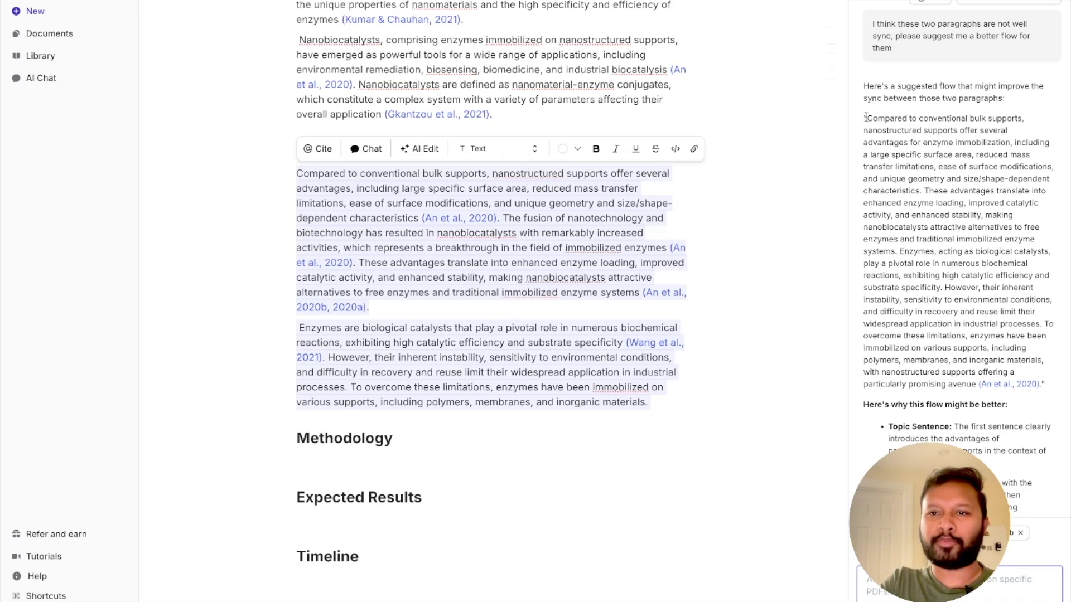
left_click_drag(865, 116, 1041, 385)
key("ctrl+c")
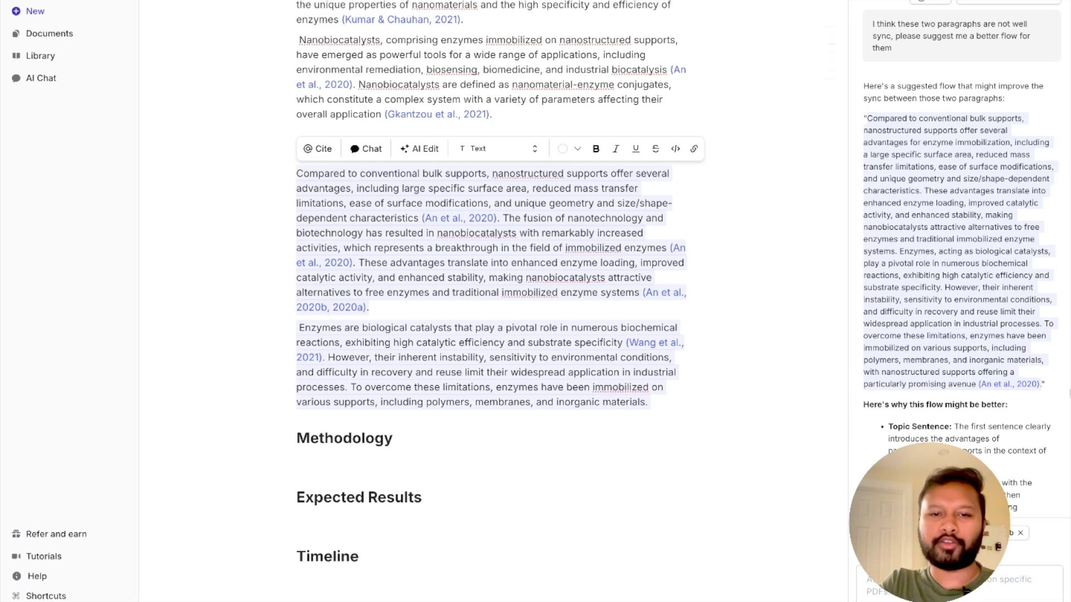
left_click(298, 170)
left_click_drag(298, 175, 659, 405)
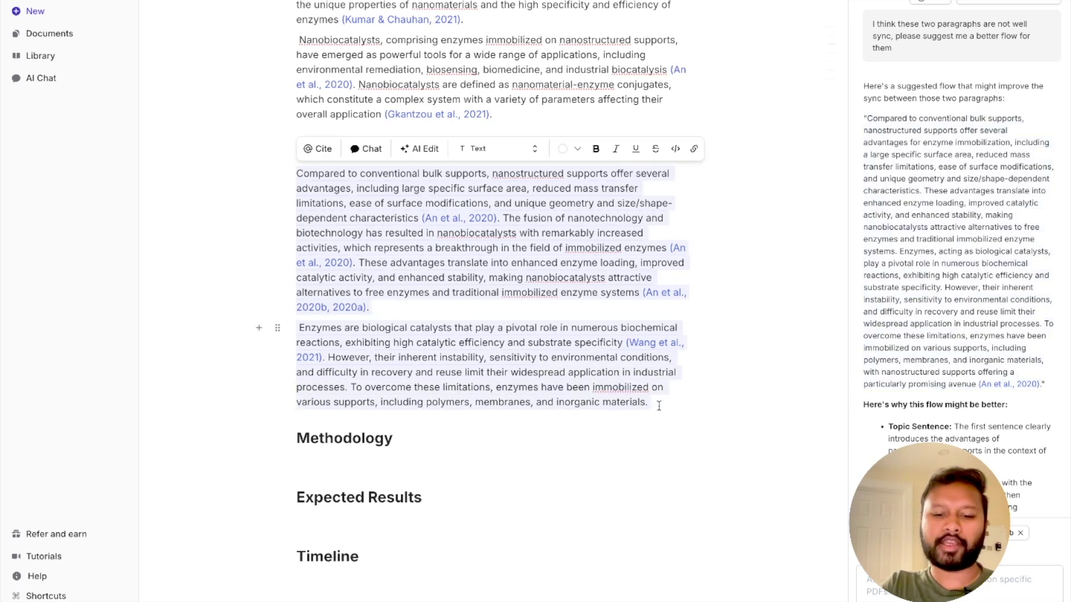
key("ctrl+v")
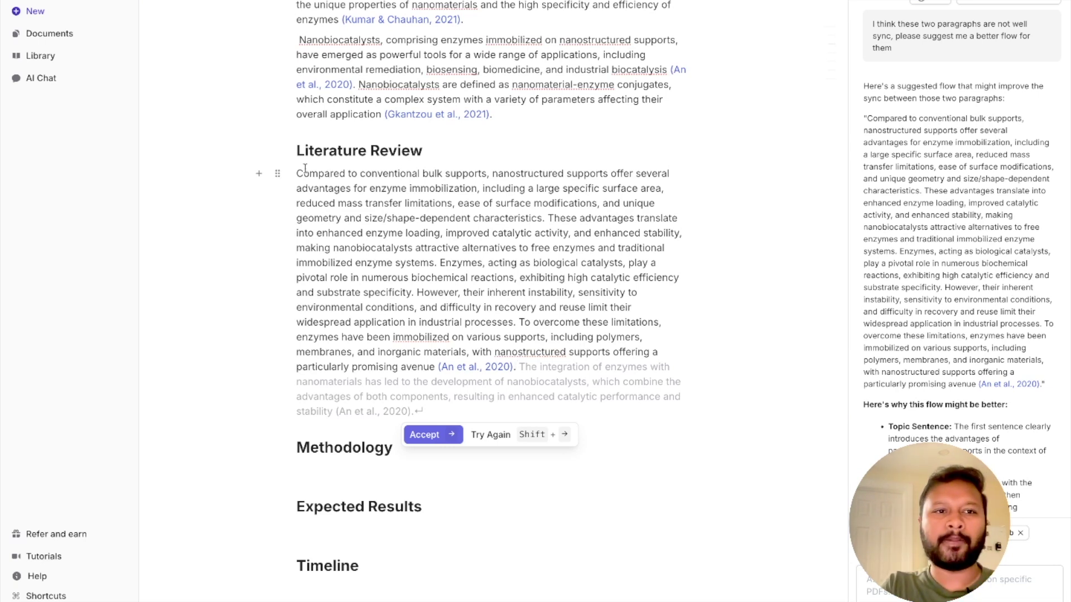
Cite the library source "Review Recent Advances in Enzyme-Nanostructure Biocatalysts with Enhanced Activity" at the end of the Literature Review paragraph
left_click(56, 58)
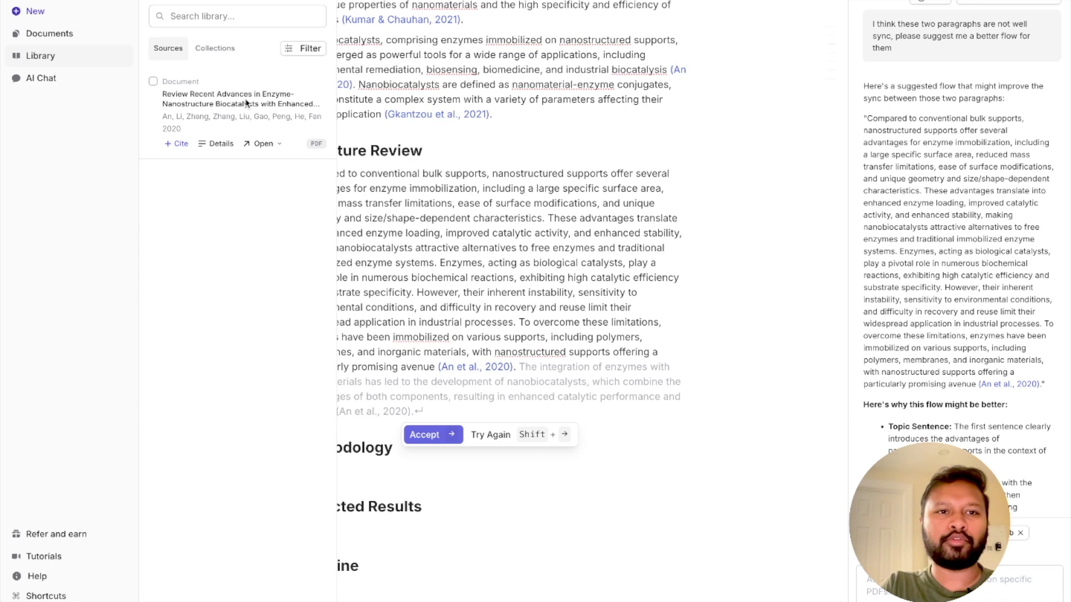
left_click(68, 59)
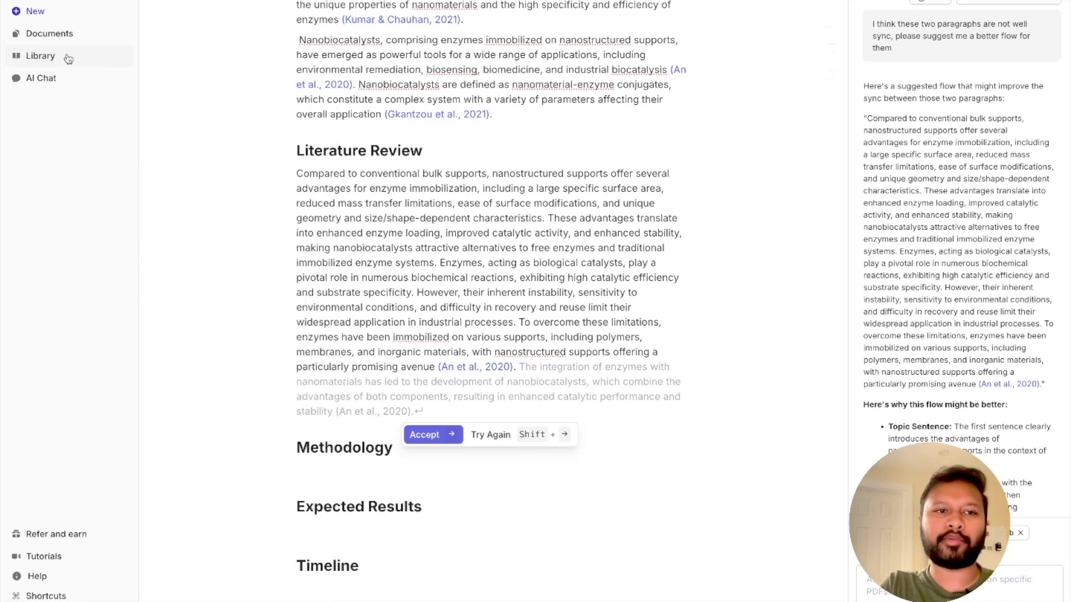
left_click(68, 58)
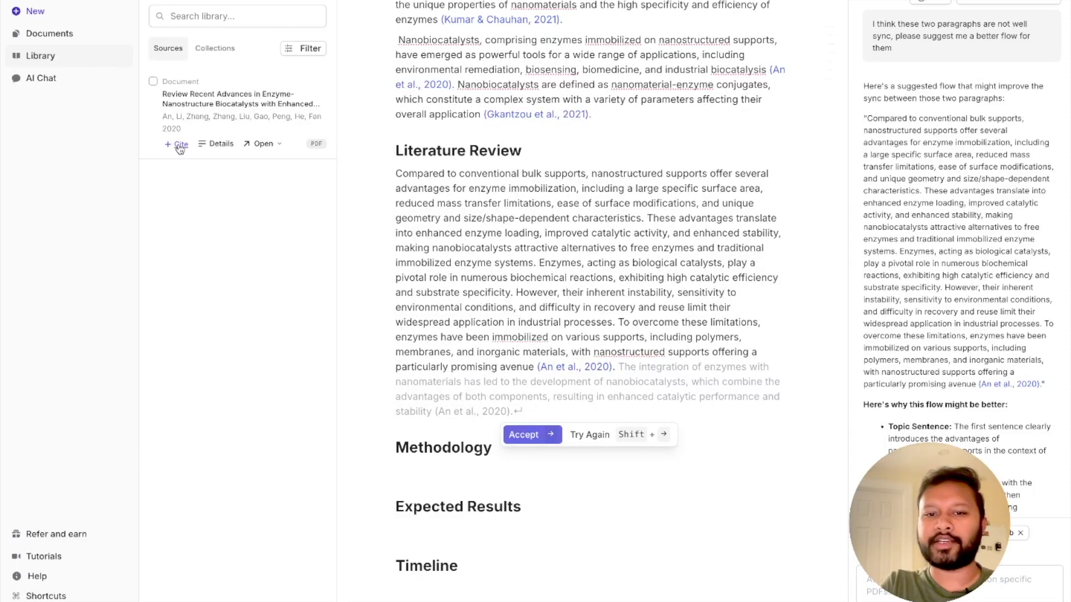
left_click(180, 146)
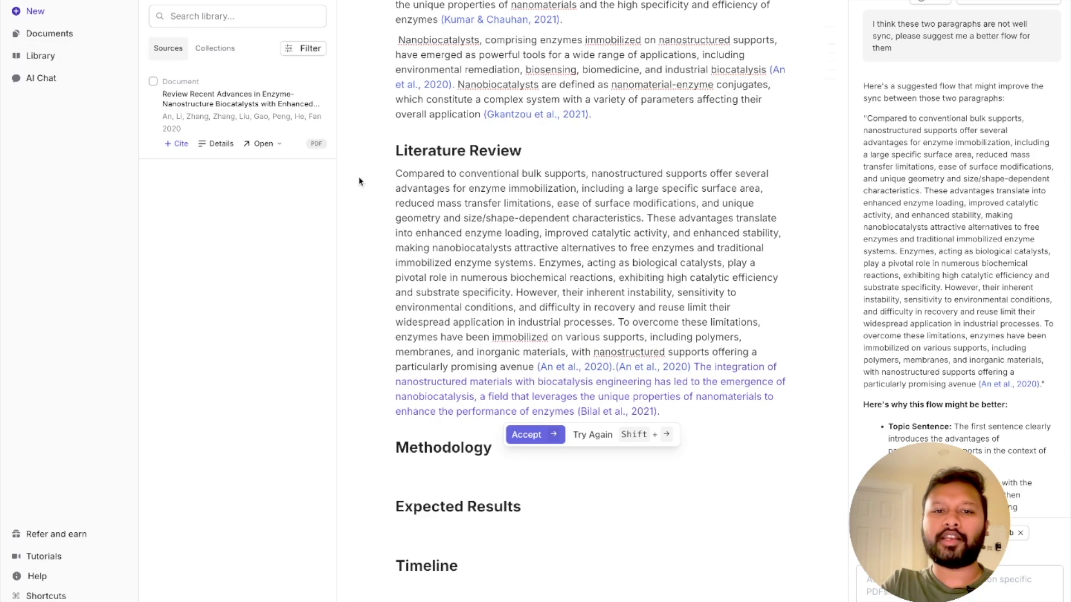
mouse_move(636, 373)
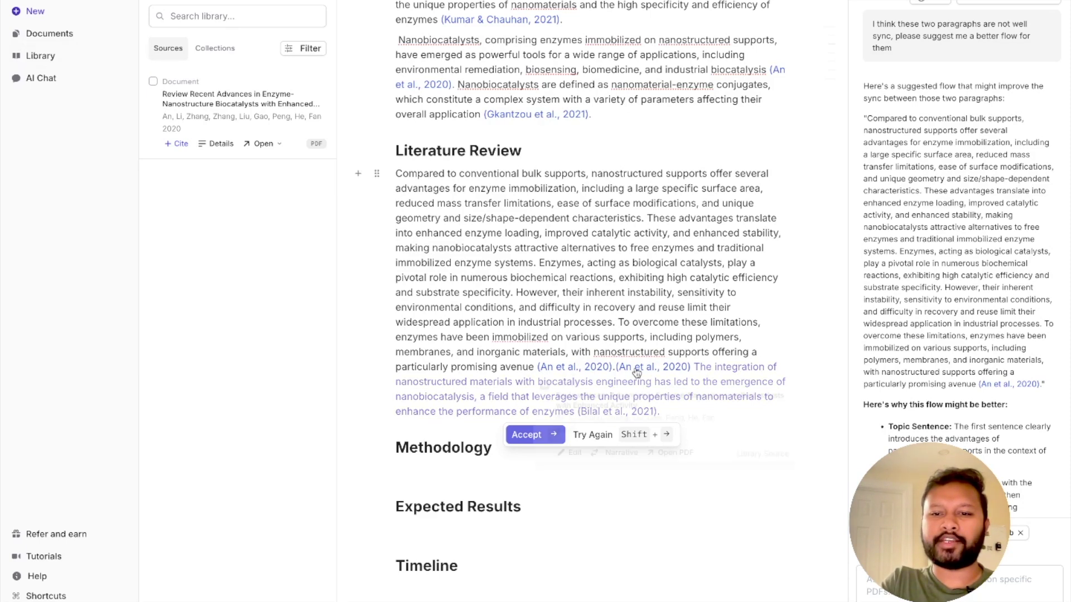
Cite the discovered 2020 Catalysts article "Recent Advances in Enzyme-Nanostructure Biocatalysts with Enhanced Activity" after the first Literature Review sentence
left_click_drag(397, 174, 643, 220)
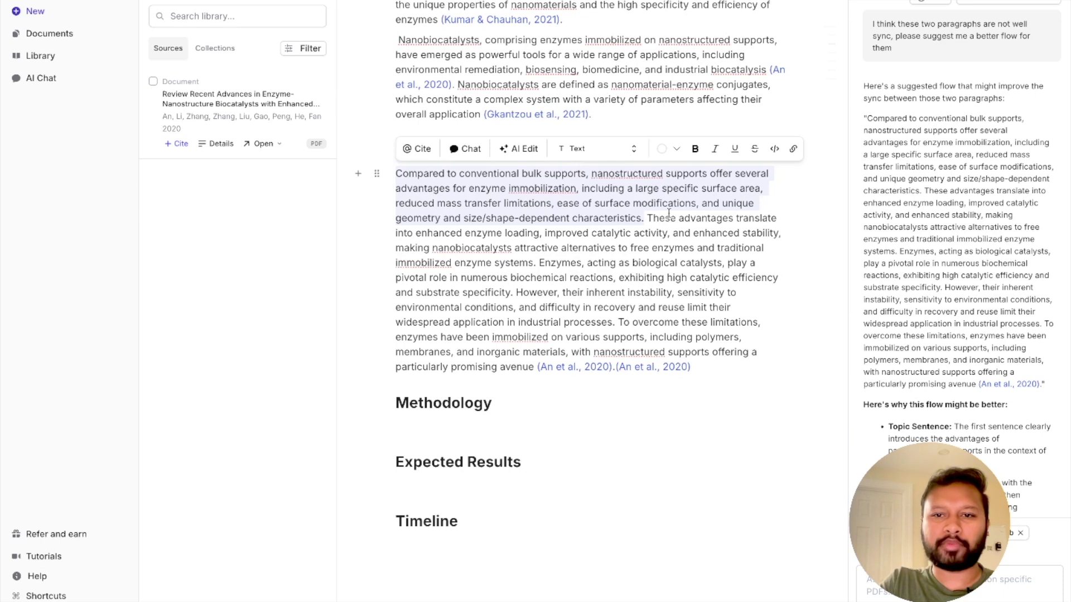
left_click(416, 149)
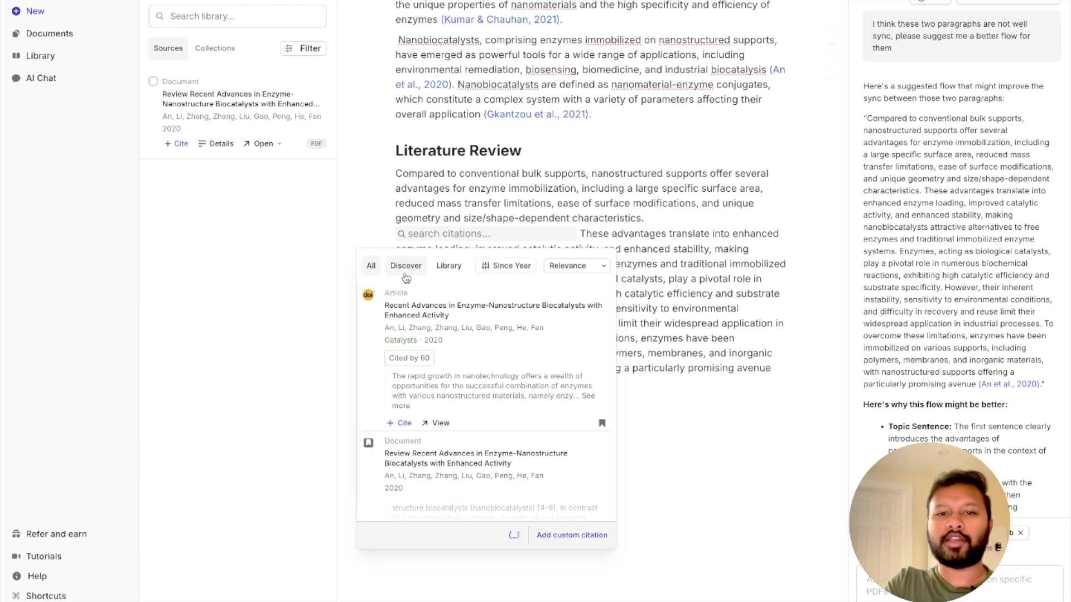
scroll(451, 354, "down", 2)
scroll(452, 354, "down", 2)
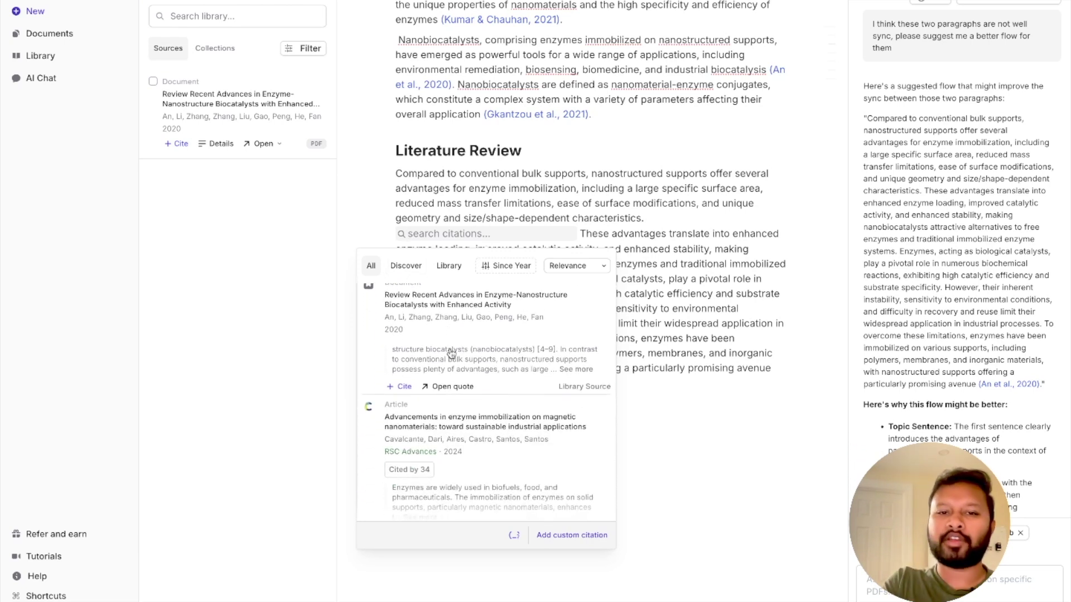
left_click(406, 265)
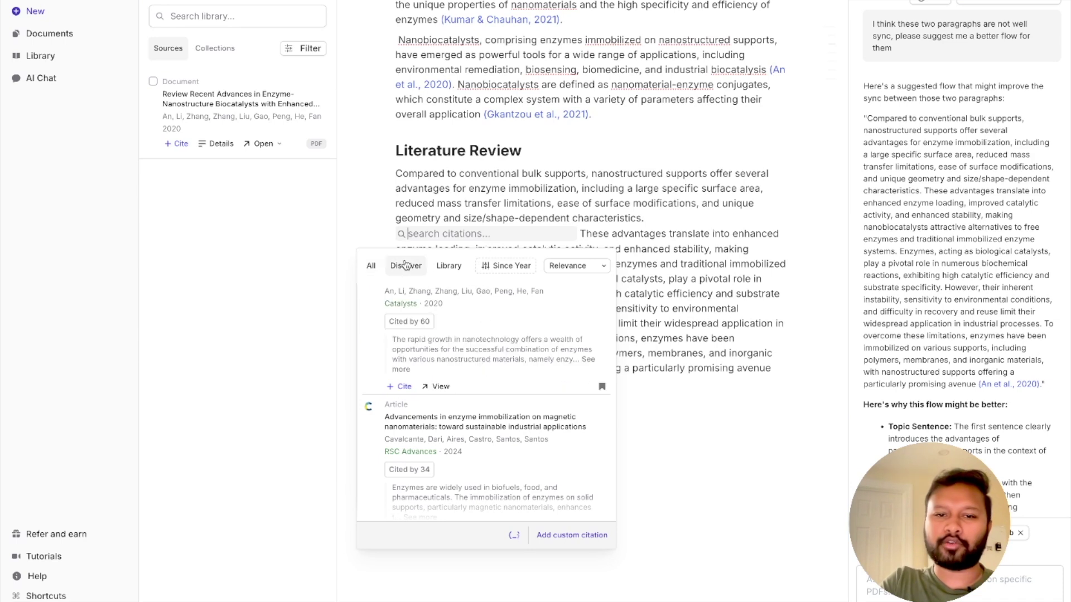
scroll(441, 373, "up", 1)
scroll(440, 373, "down", 4)
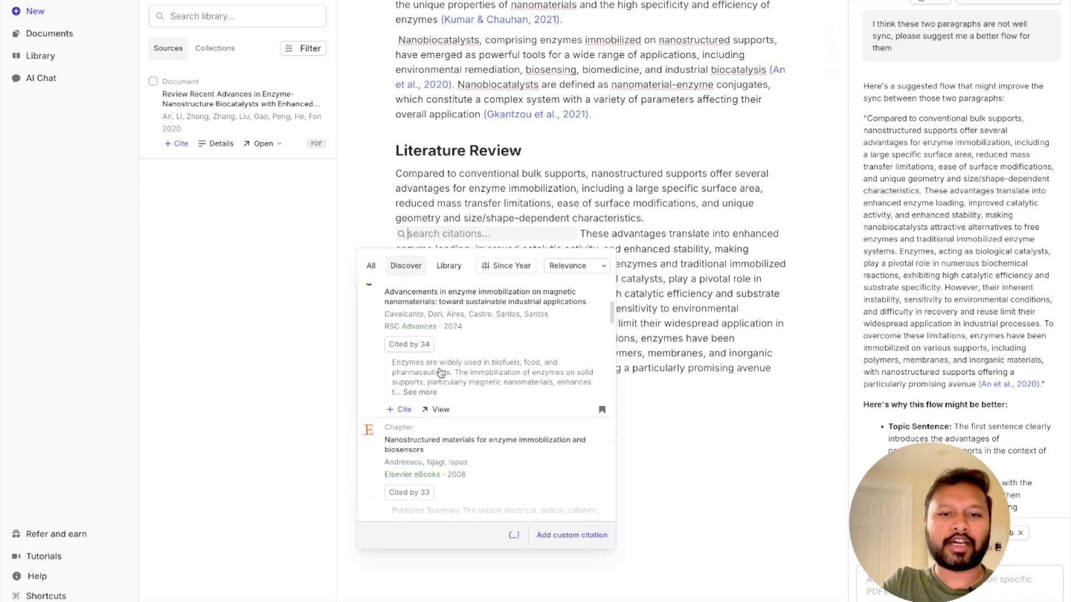
scroll(441, 373, "down", 2)
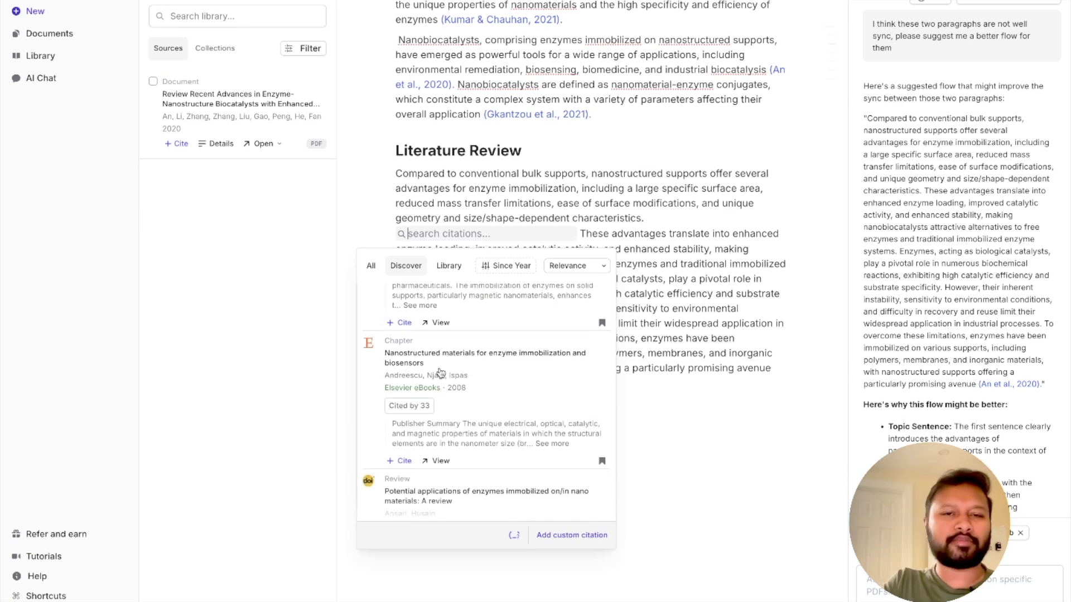
scroll(441, 372, "up", 5)
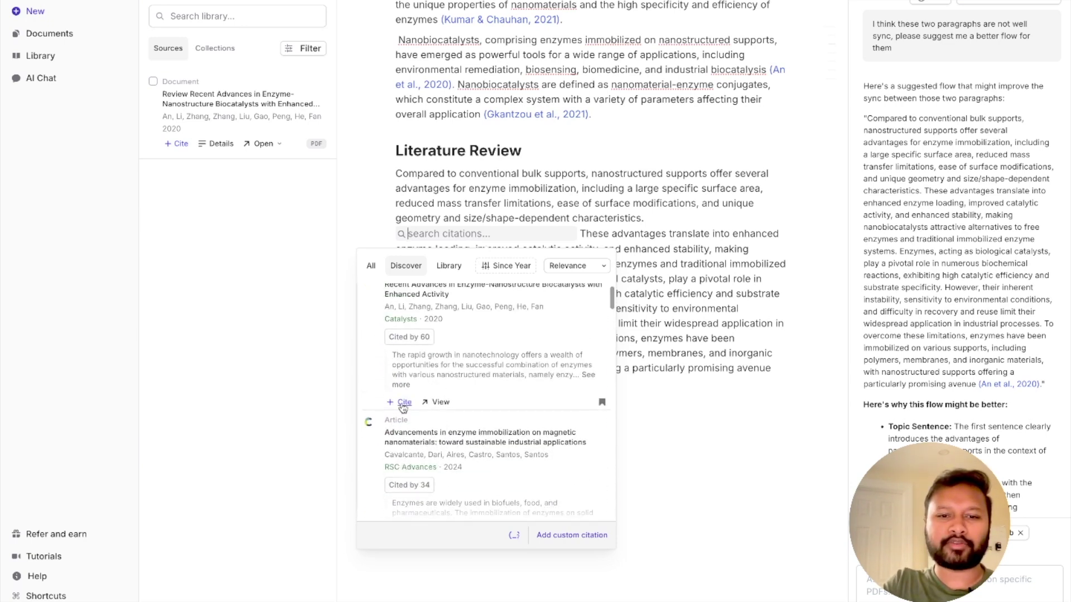
left_click(403, 404)
Add the 2008 chapter "Nanostructured materials for enzyme immobilization and biosensors" to the first sentence's citation and close the citation search
scroll(401, 407, "down", 6)
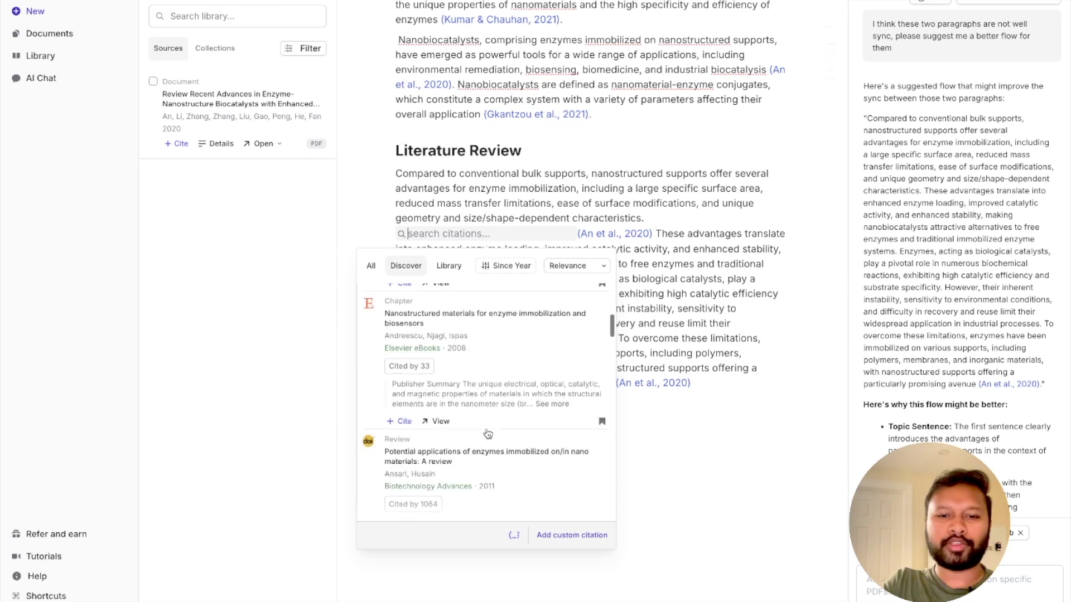
left_click(400, 409)
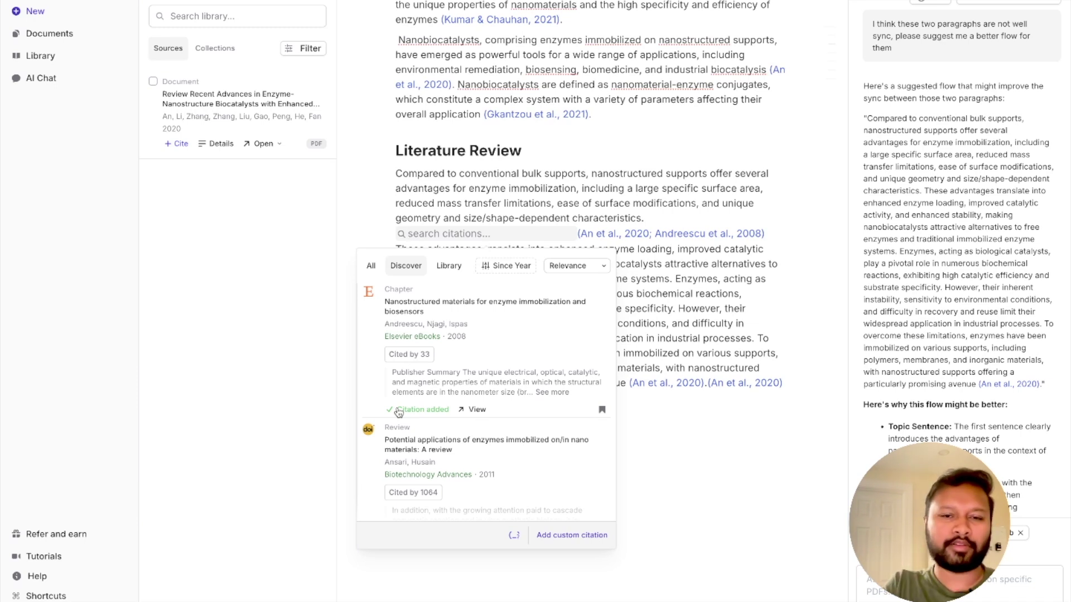
left_click(673, 460)
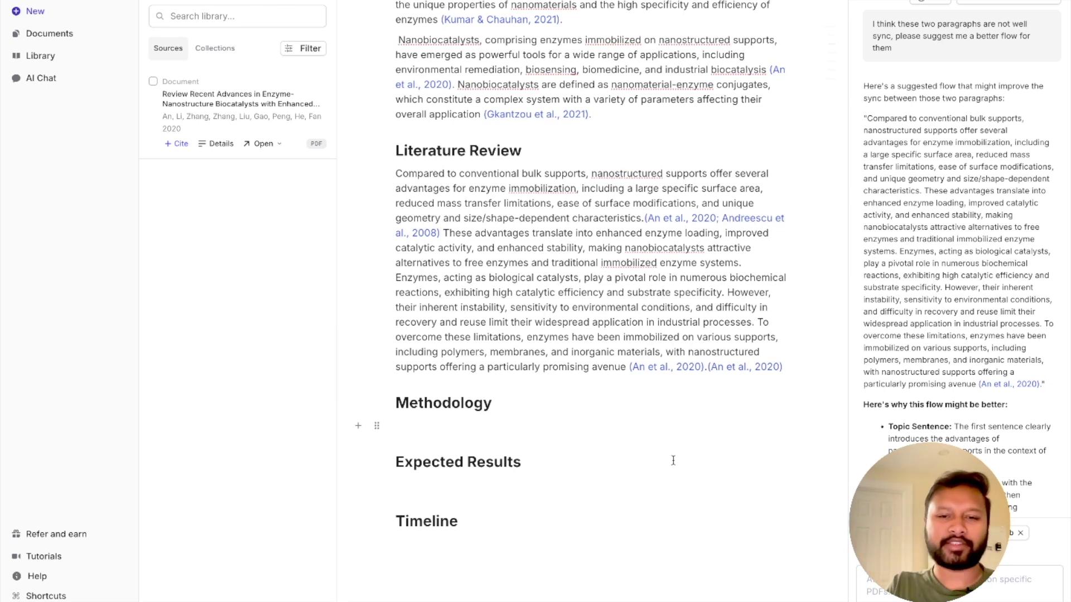
Change the reference list's citation style to American Chemical Society and review the in-text citations up to the document title
scroll(613, 423, "down", 15)
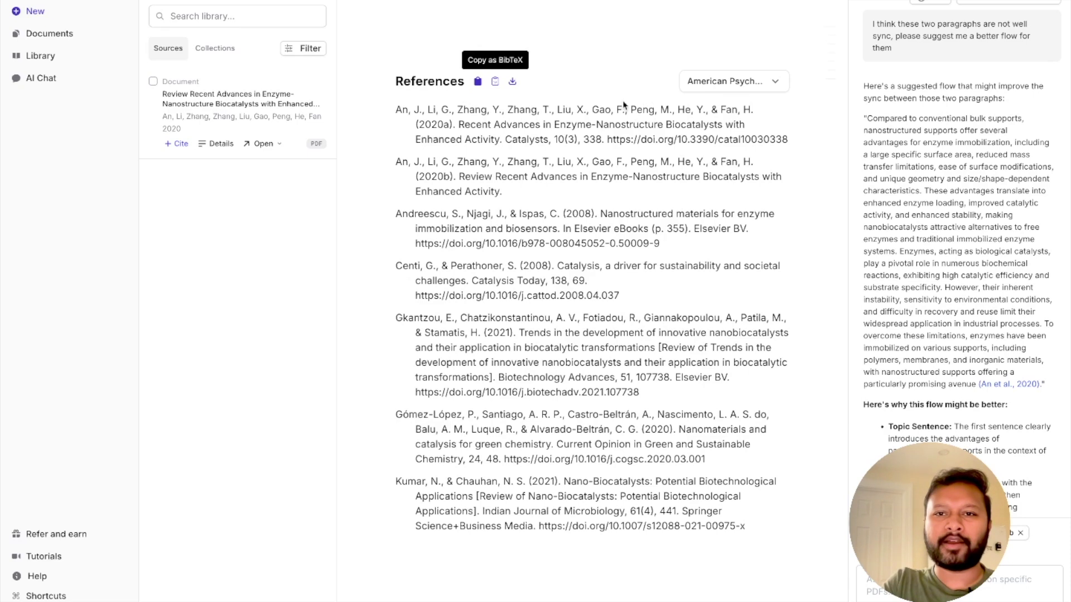
left_click(775, 83)
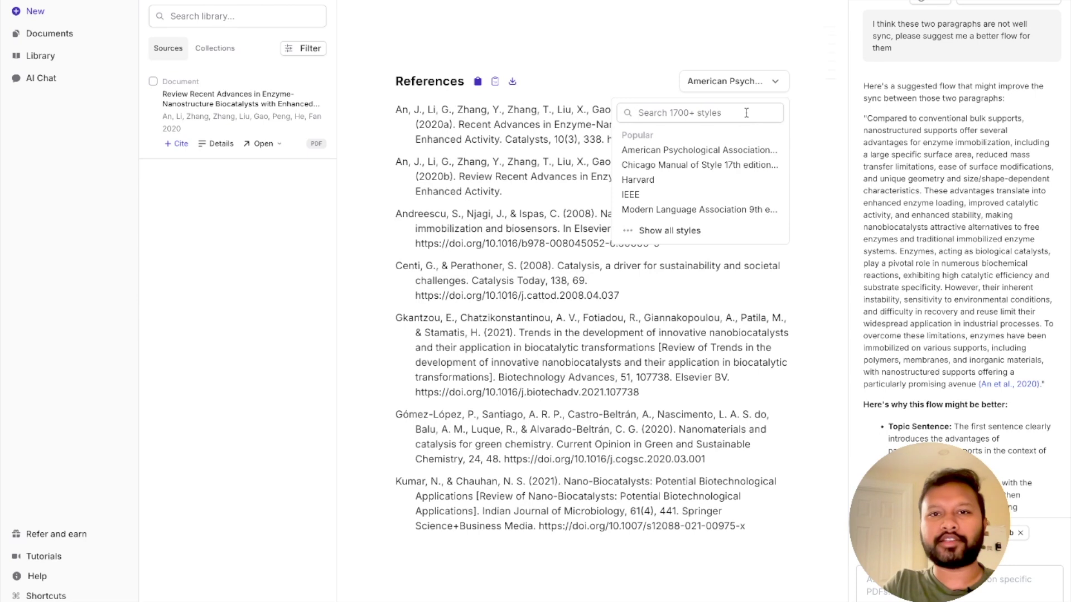
type("a")
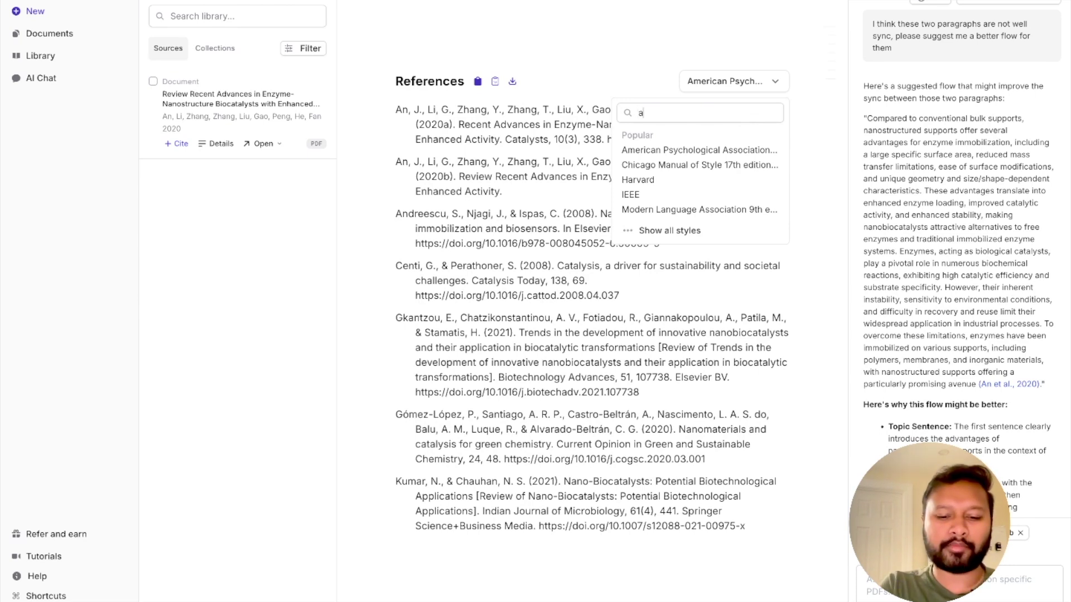
type("merical chemical")
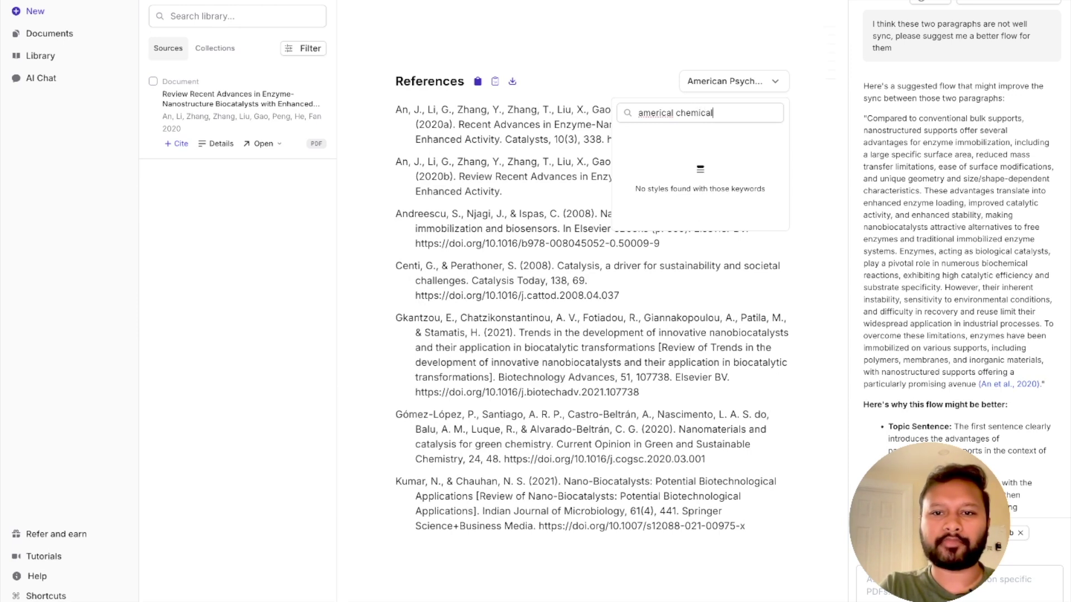
left_click(674, 113)
key("BackSpace")
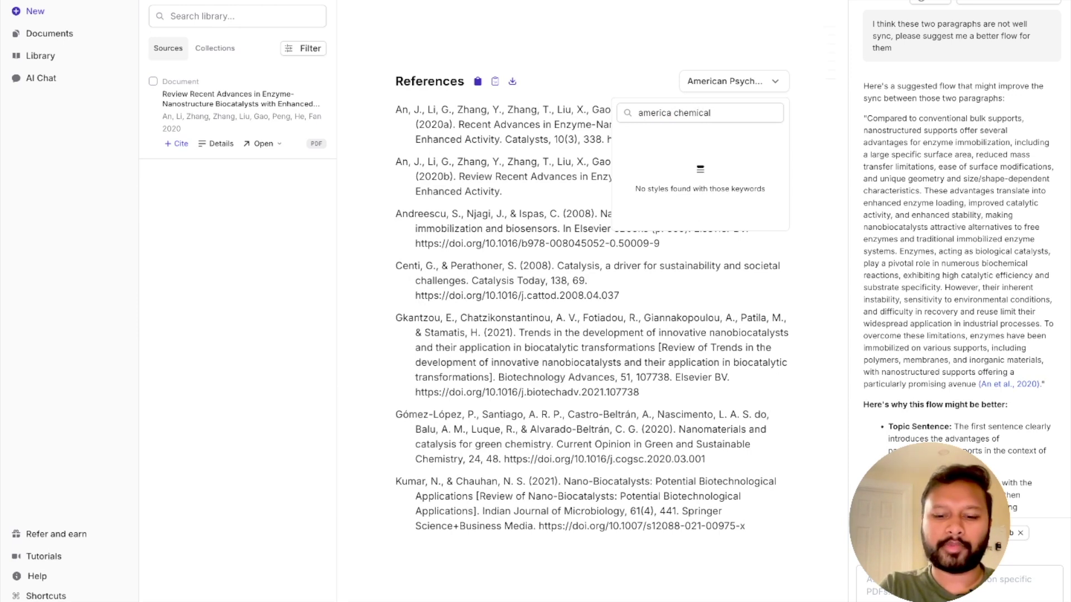
type("n")
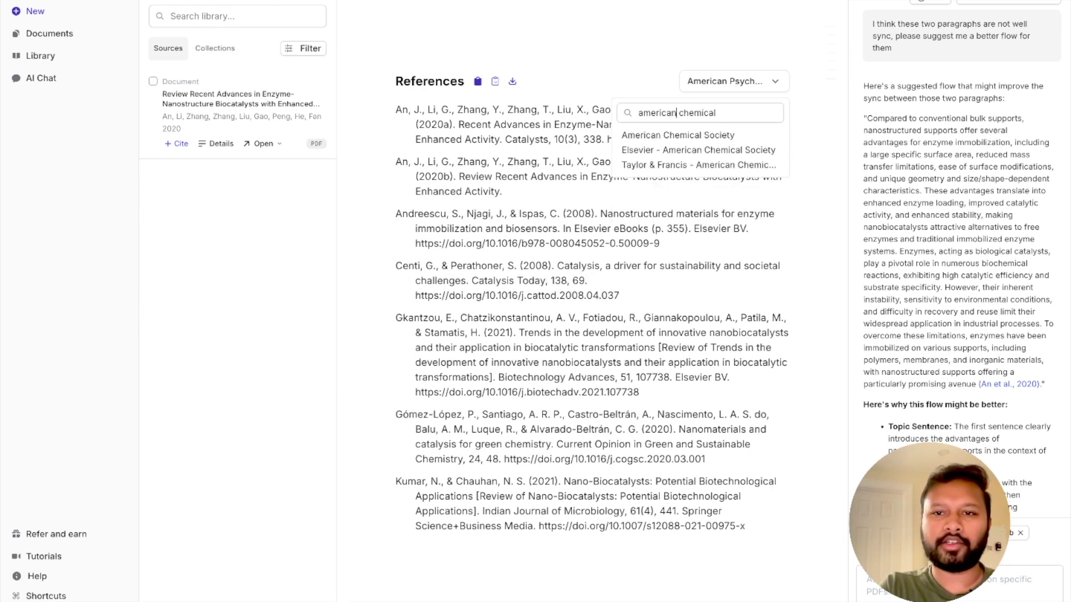
left_click(752, 139)
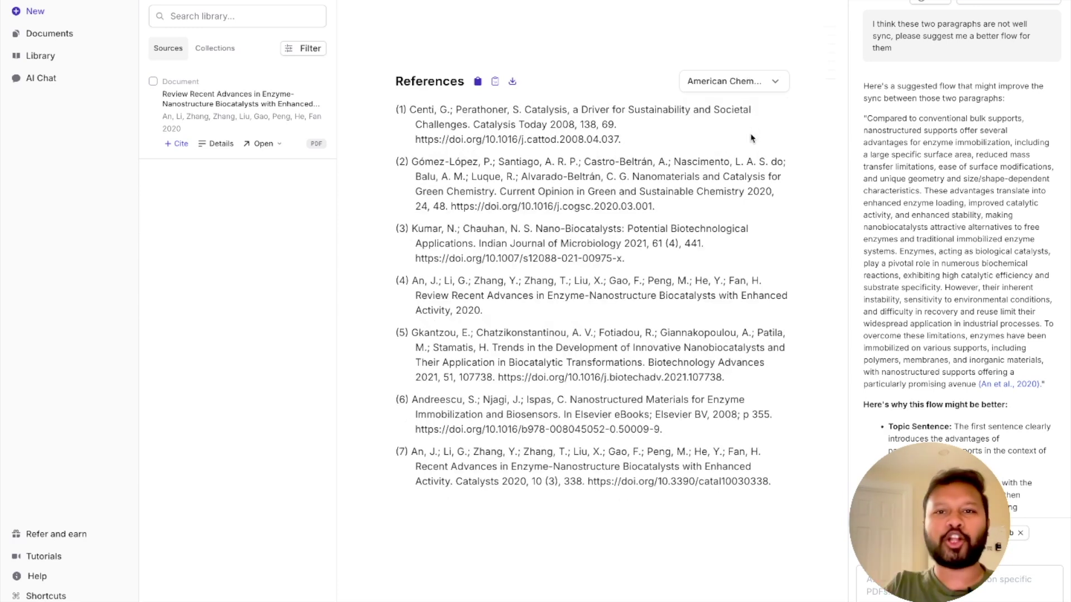
scroll(751, 137, "up", 10)
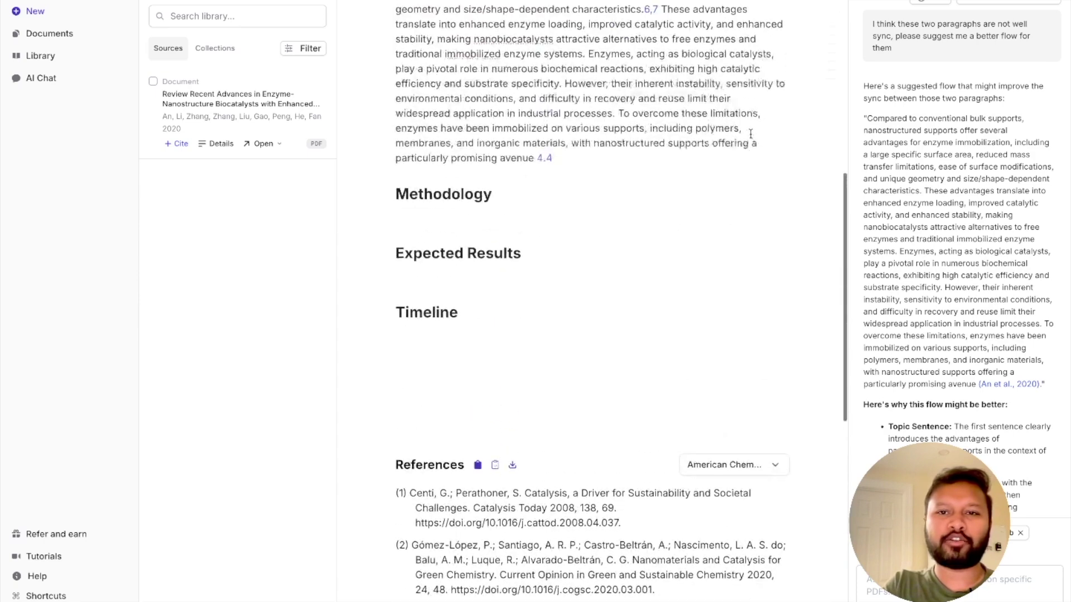
scroll(632, 67, "up", 5)
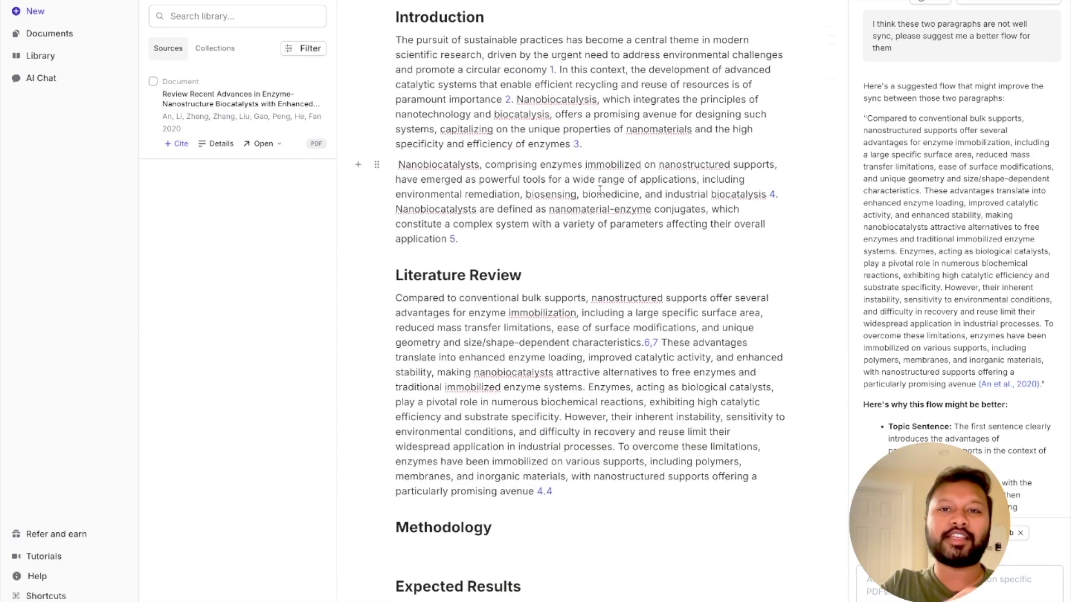
scroll(599, 190, "up", 3)
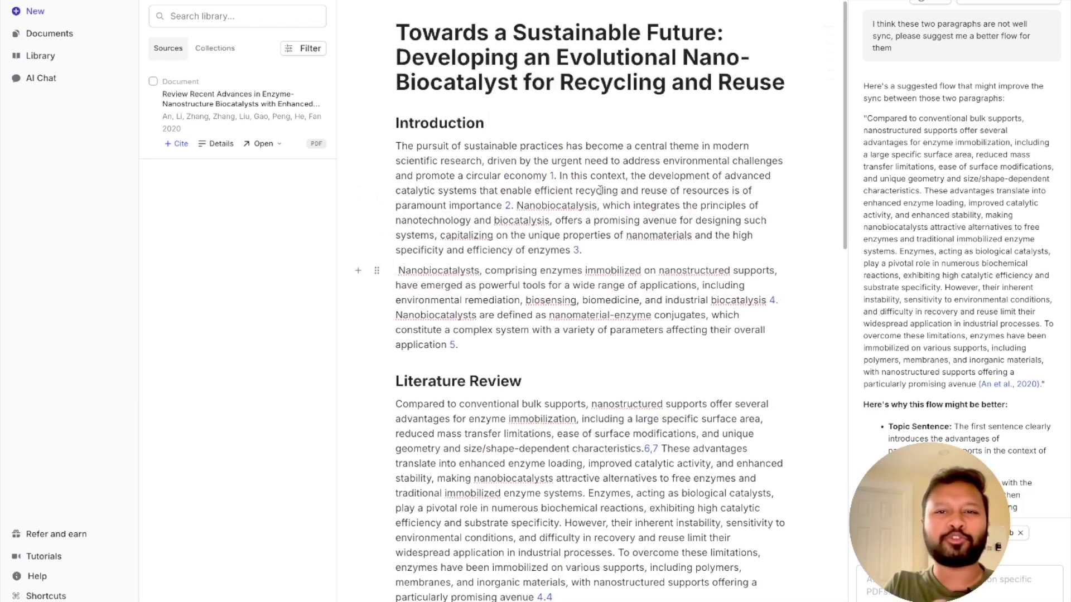